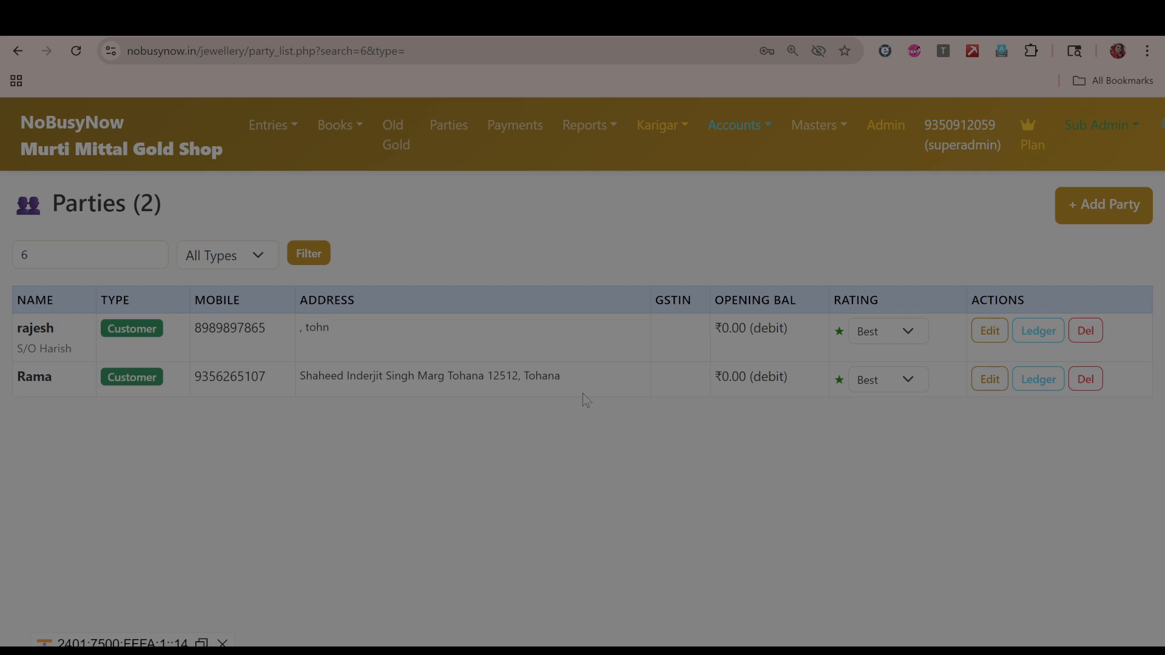
Open a new estimate and review its rates, items and old gold return sections
left_click(284, 141)
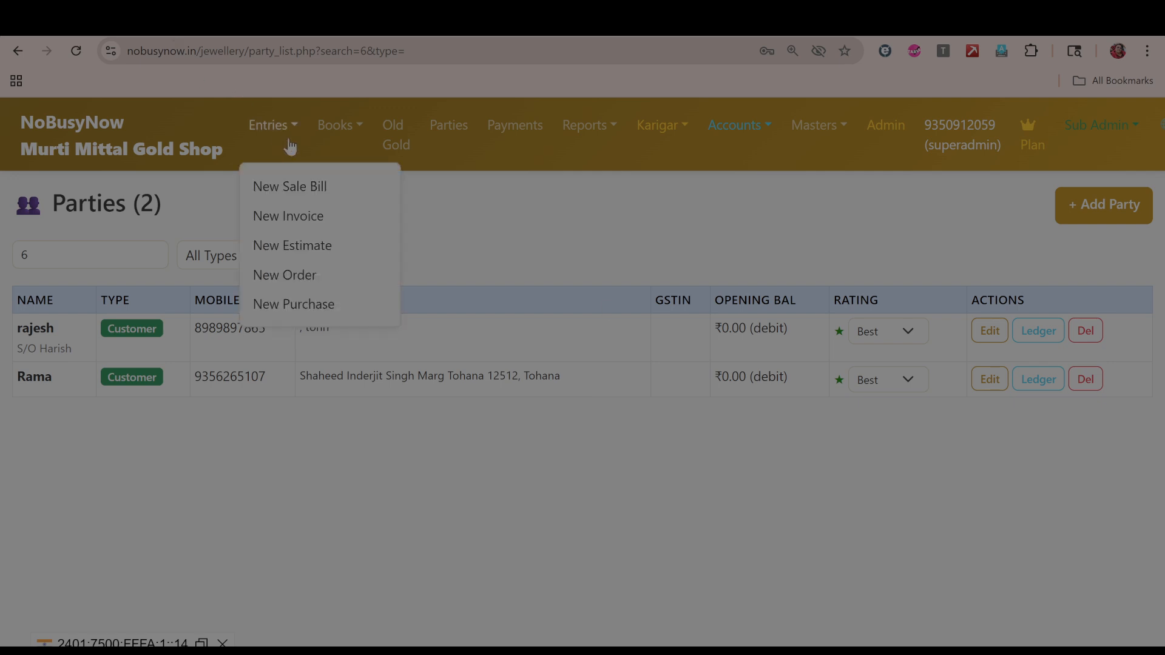
left_click(327, 247)
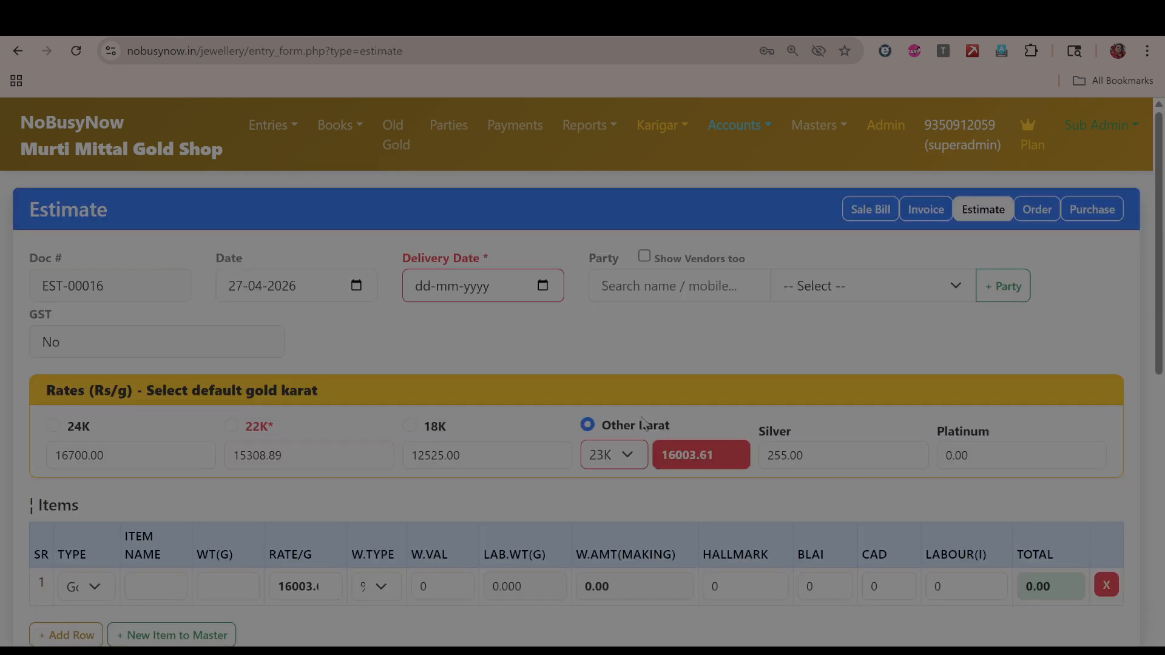
scroll(526, 365, "down", 1)
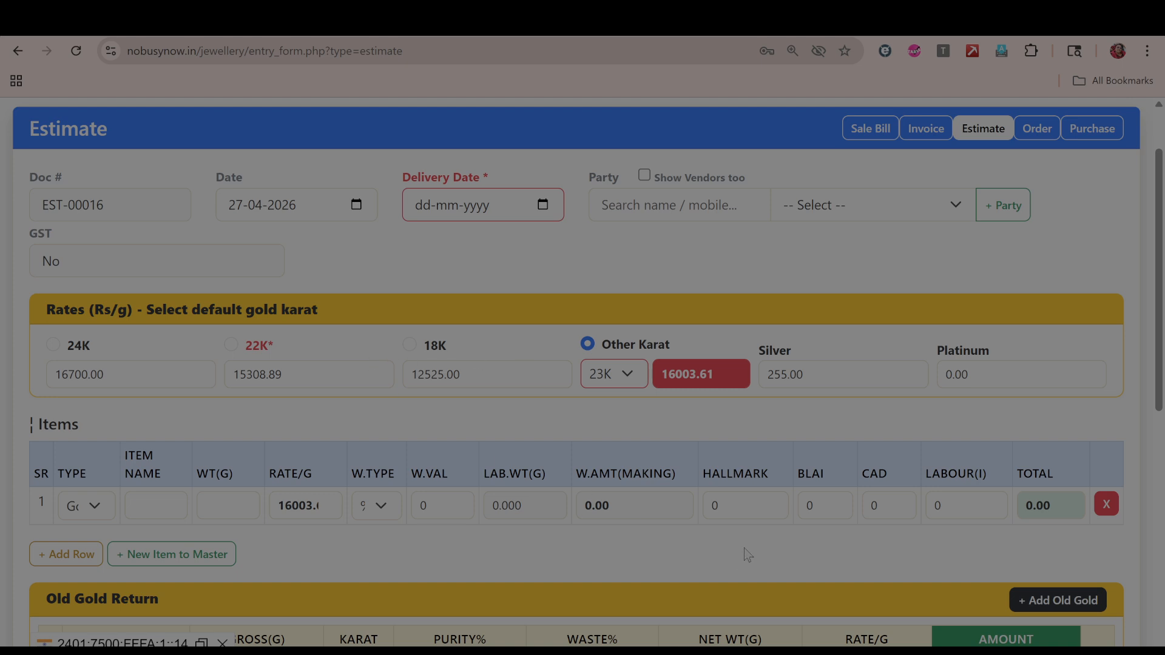
scroll(746, 554, "down", 1)
scroll(745, 552, "down", 2)
scroll(746, 553, "up", 1)
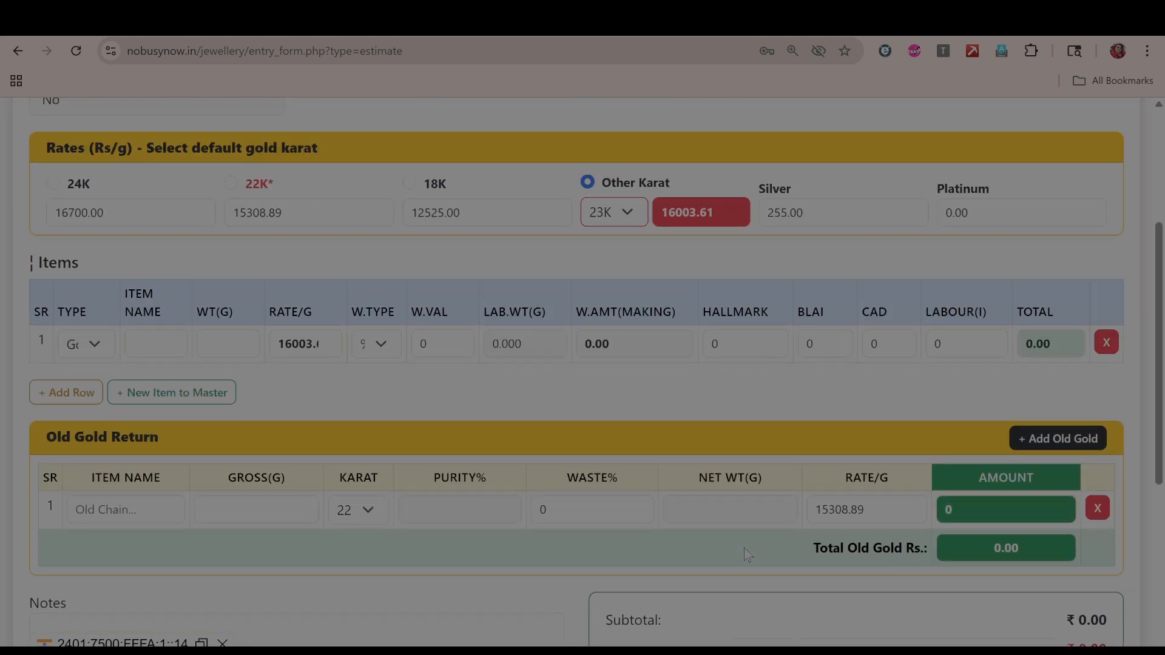
scroll(743, 548, "up", 2)
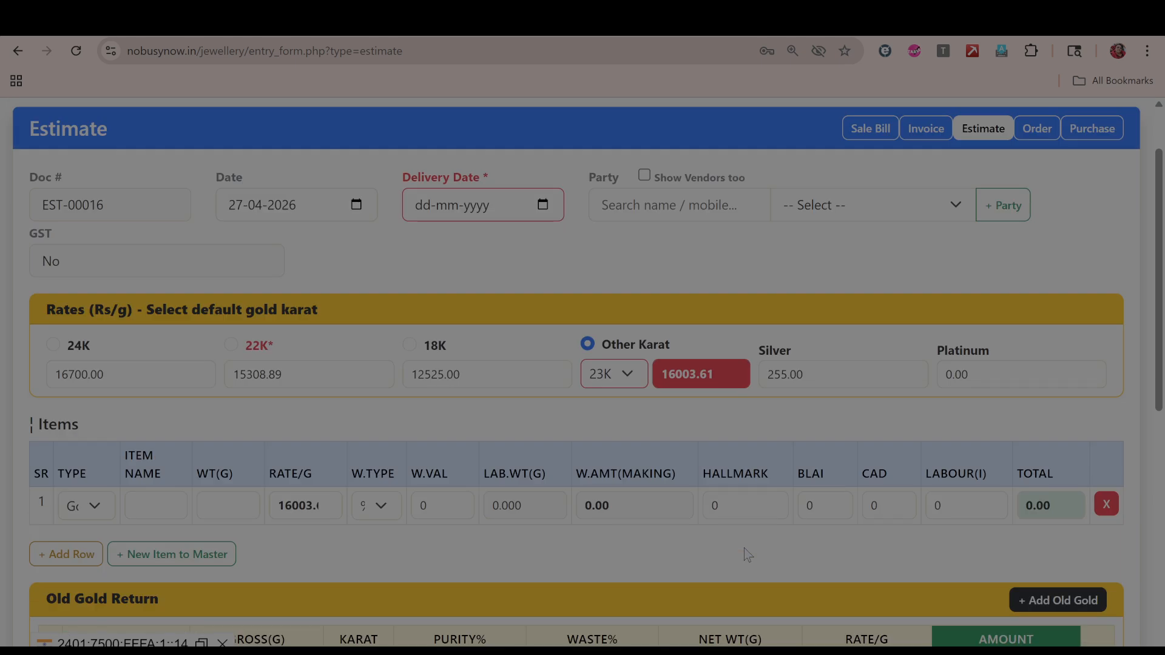
scroll(747, 554, "up", 1)
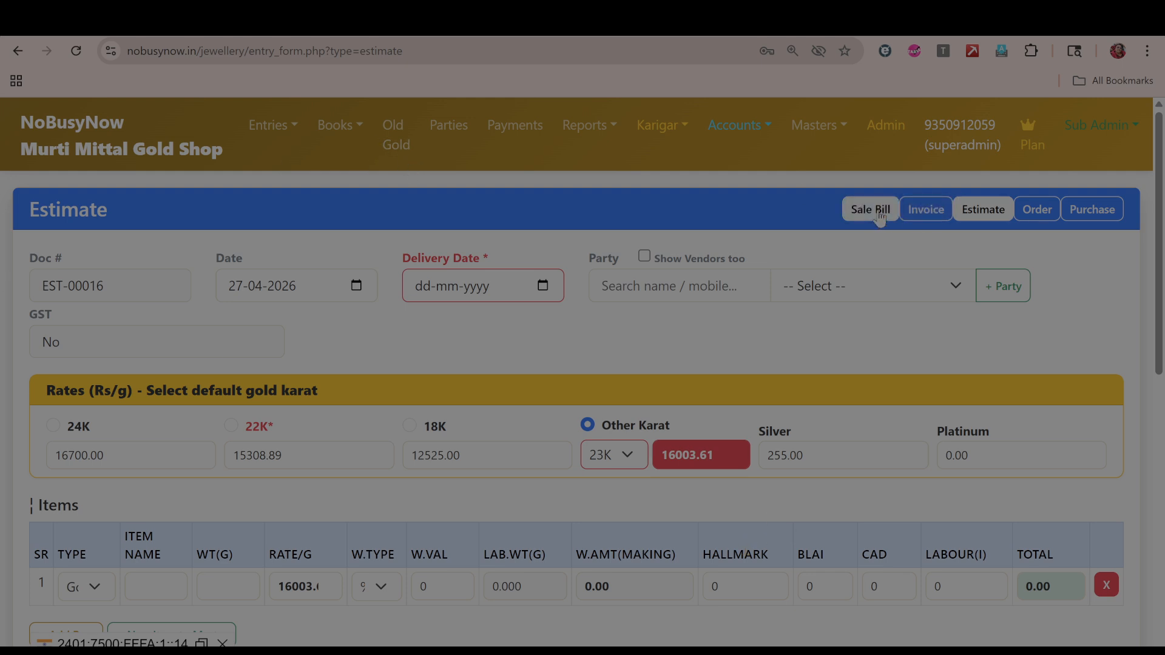
Look through the entry forms for the other document types, ending on the purchase form
left_click(925, 210)
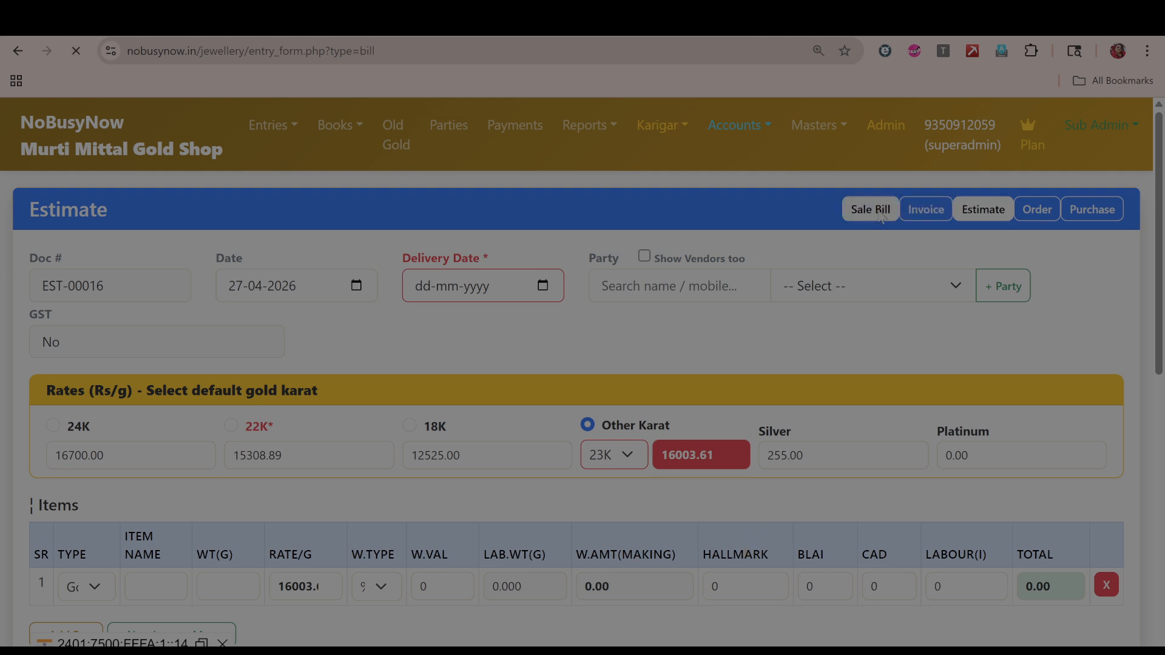
left_click(965, 213)
left_click(1037, 209)
left_click(1092, 209)
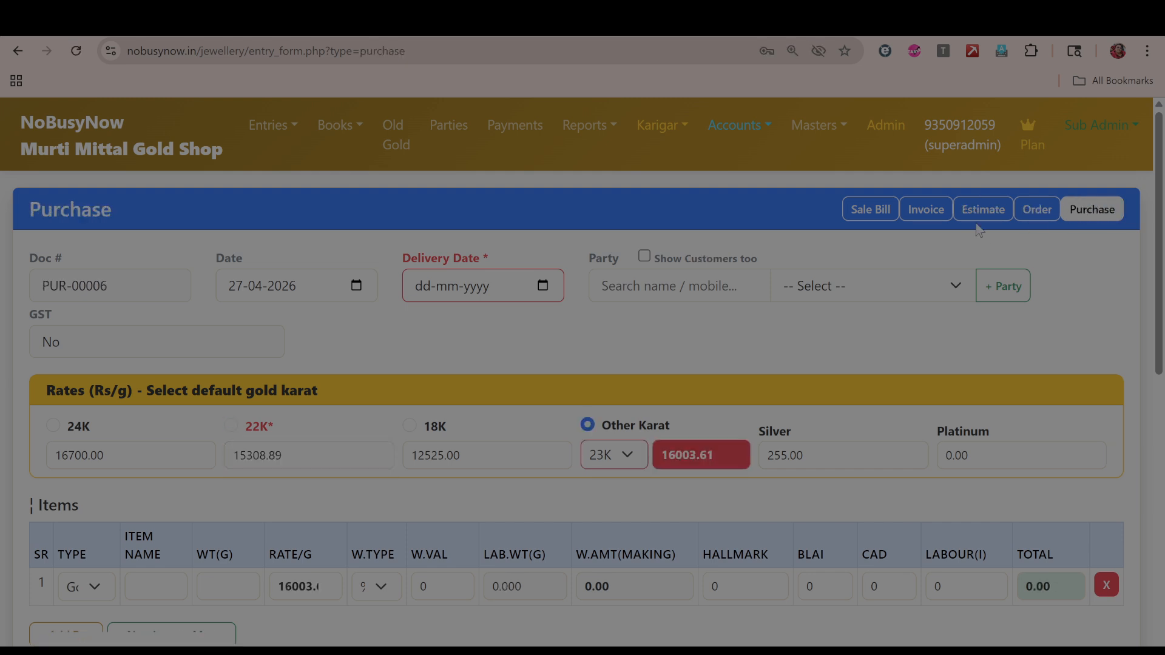
Start a new estimate and set its delivery date to 04-05-2026
left_click(273, 127)
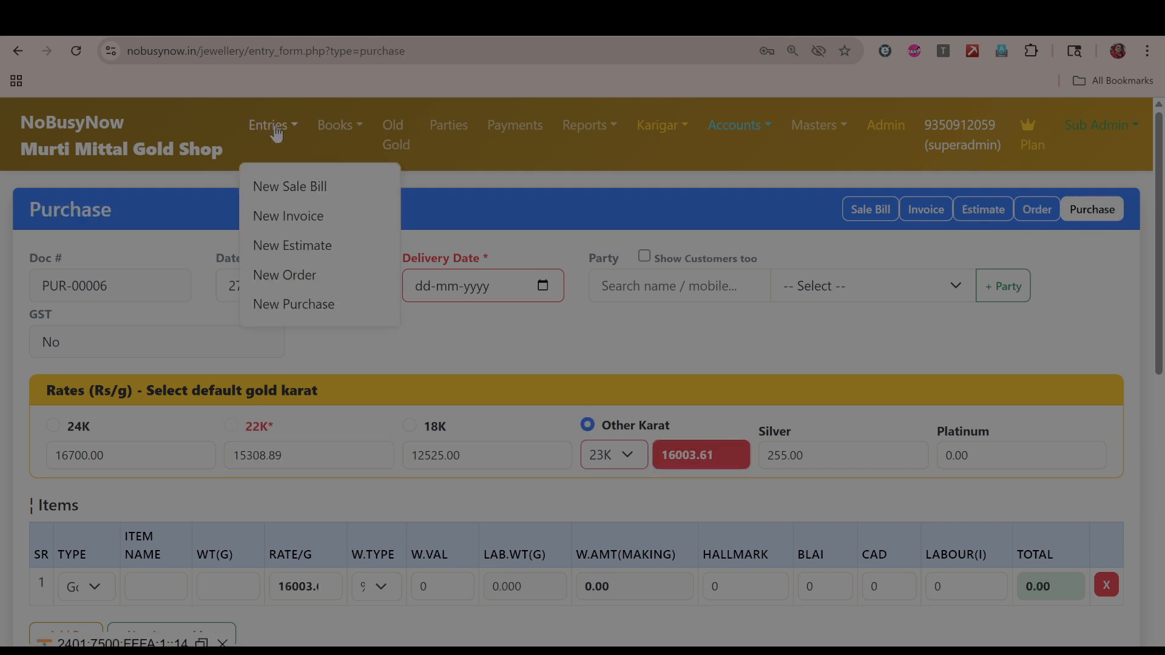
left_click(322, 259)
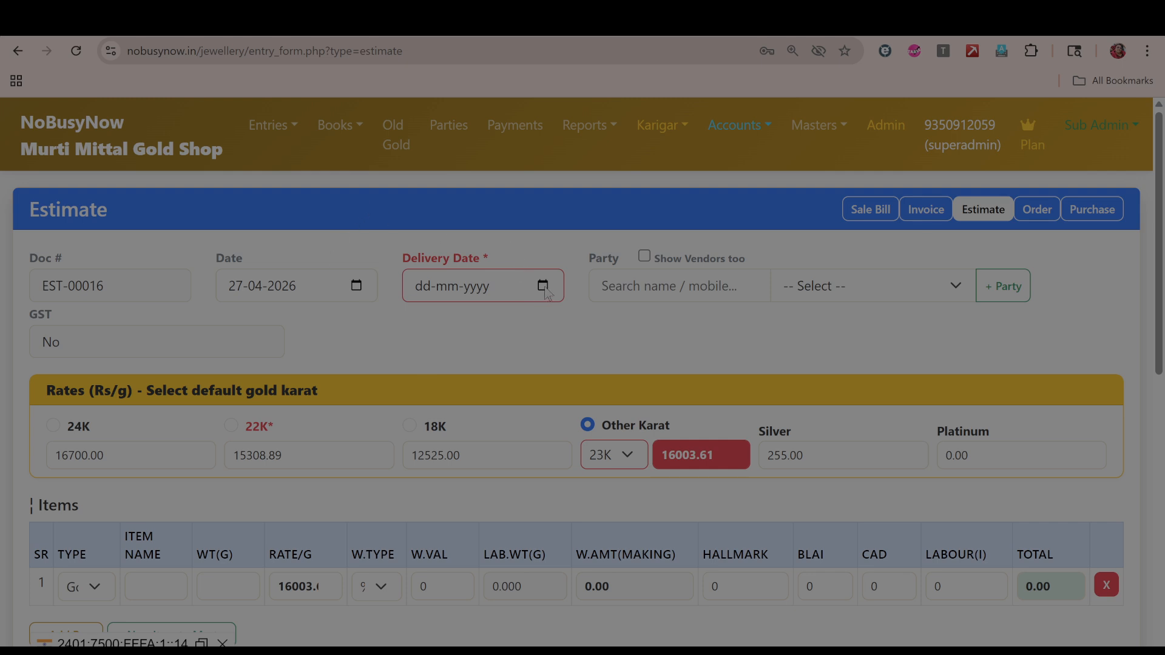
left_click_drag(154, 287, 37, 288)
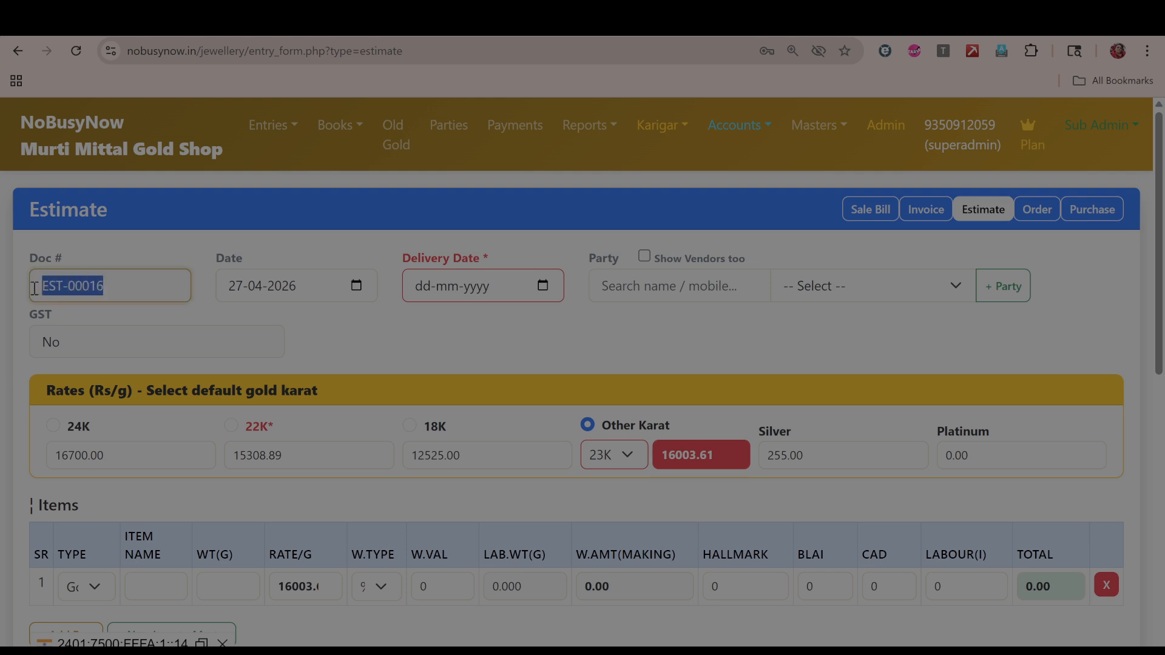
left_click(356, 288)
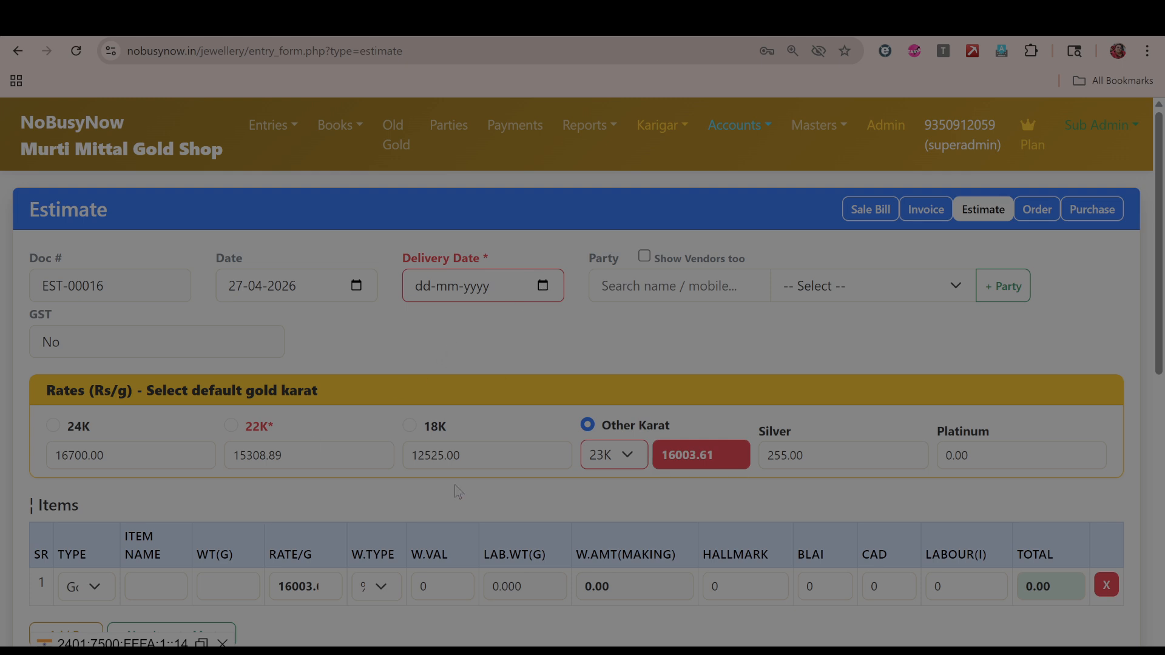
left_click(597, 328)
left_click(452, 423)
Choose an existing named customer as the estimate's party
left_click(736, 288)
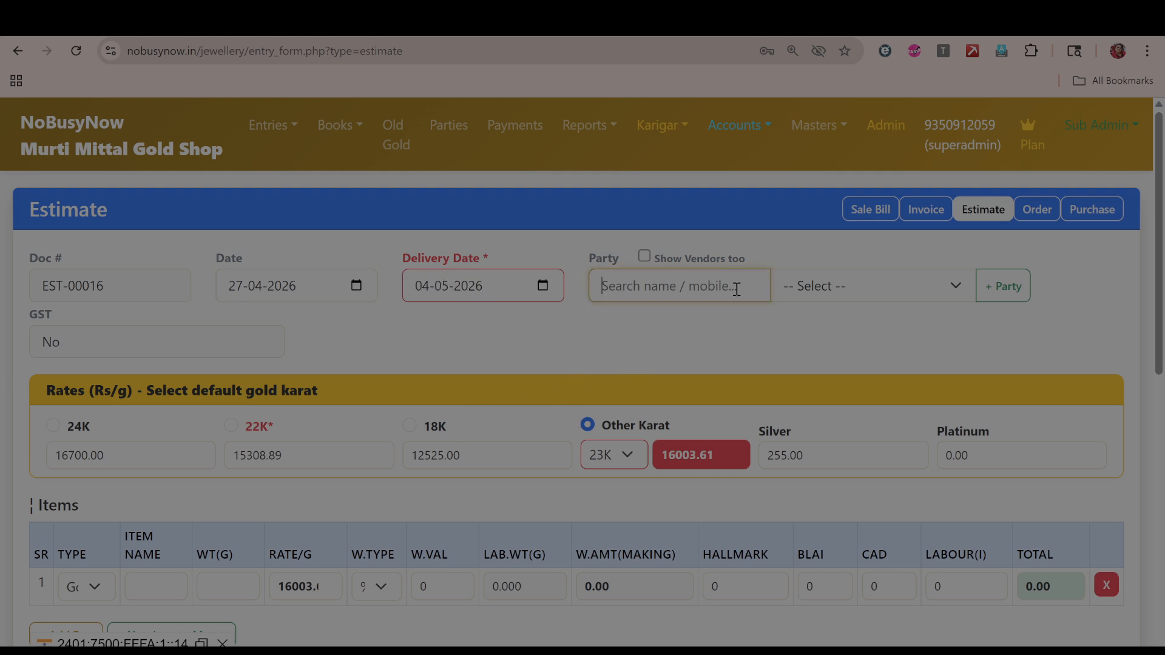
left_click(842, 291)
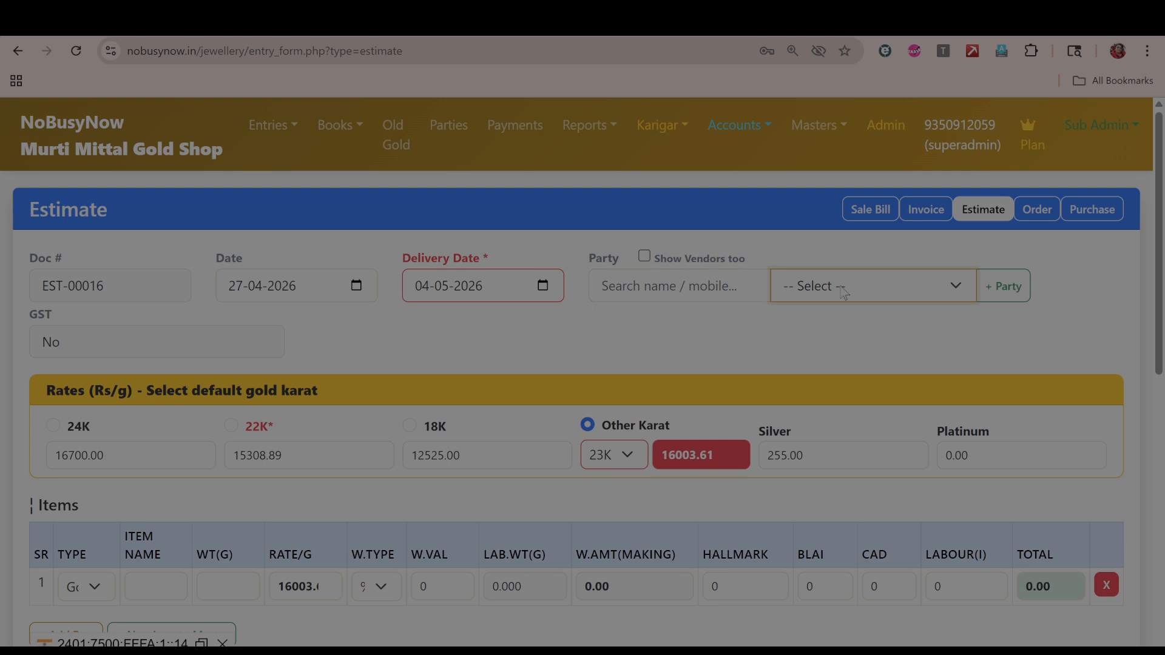
left_click(865, 469)
Search the parties for "w" and choose the Cash Sale walk-in customer as the party
left_click(703, 288)
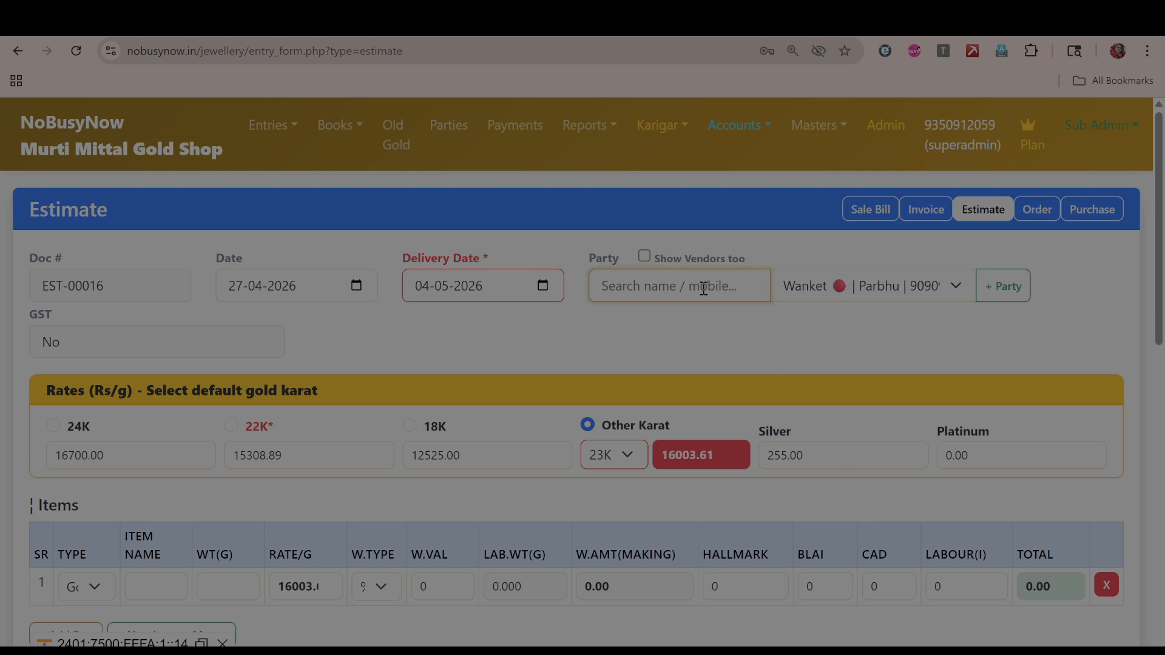
type("w")
left_click(897, 300)
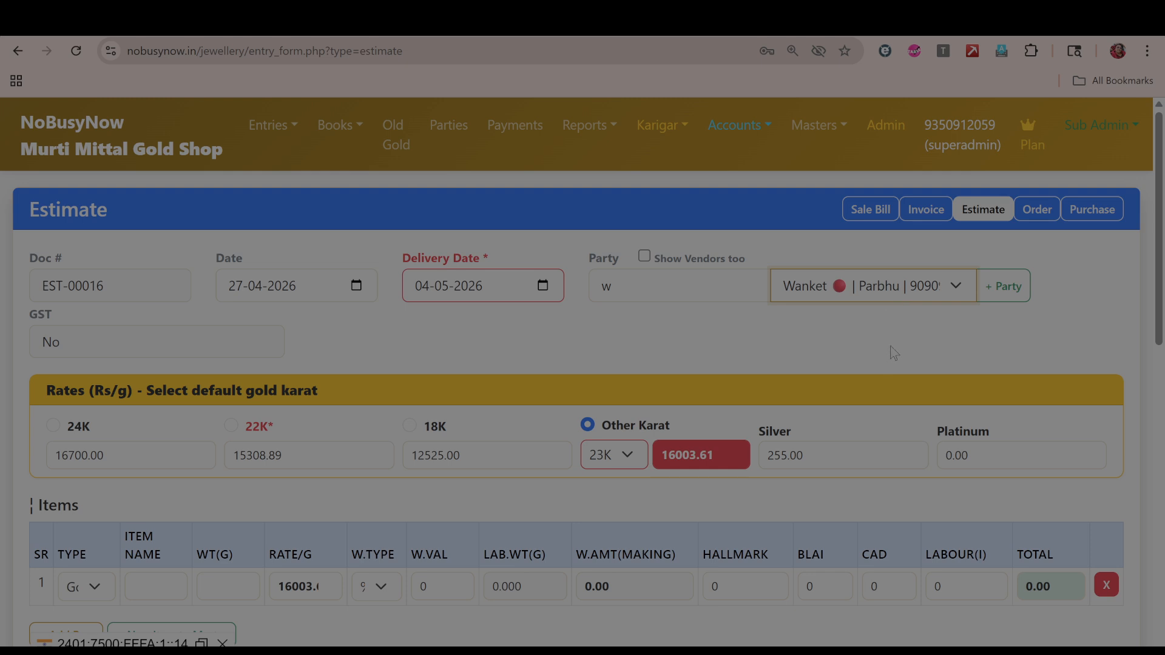
left_click(717, 365)
left_click(834, 297)
left_click(840, 338)
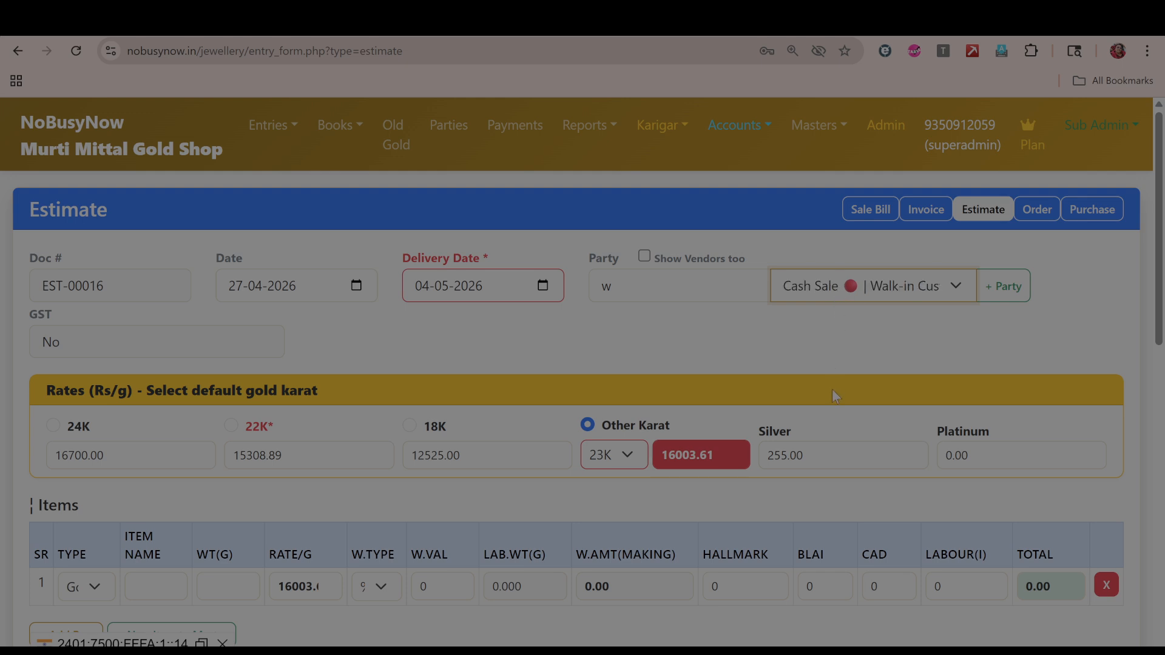
Search the parties for "r" and for "u", checking the matching entries each time
left_click(681, 295)
key("BackSpace")
type("r")
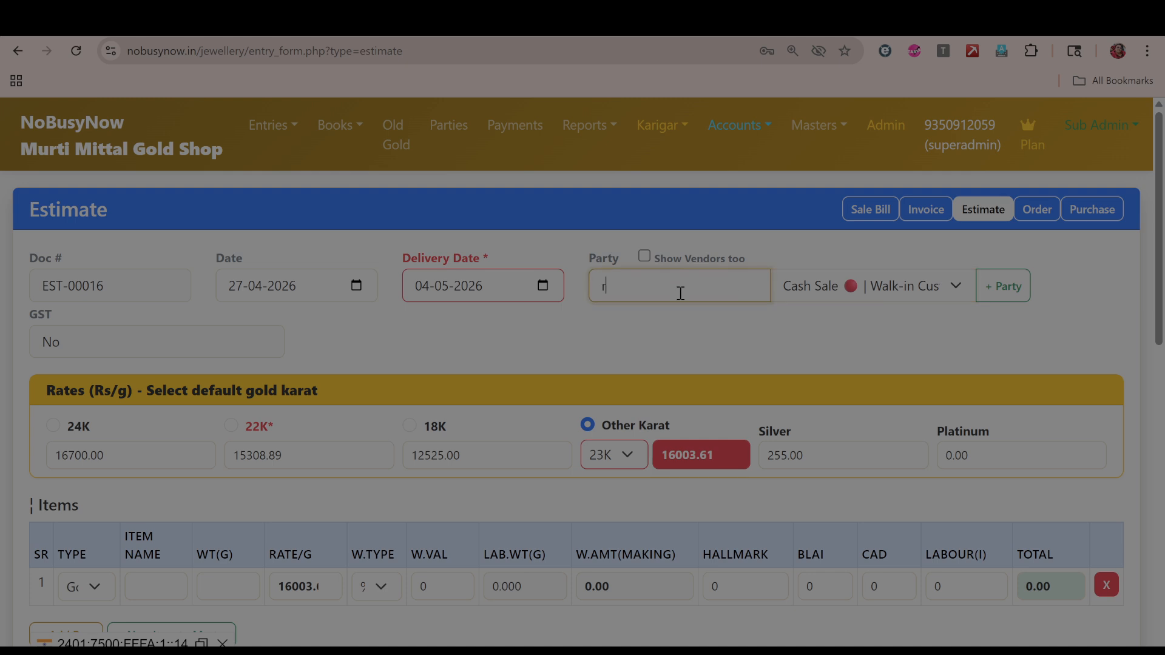
left_click(881, 296)
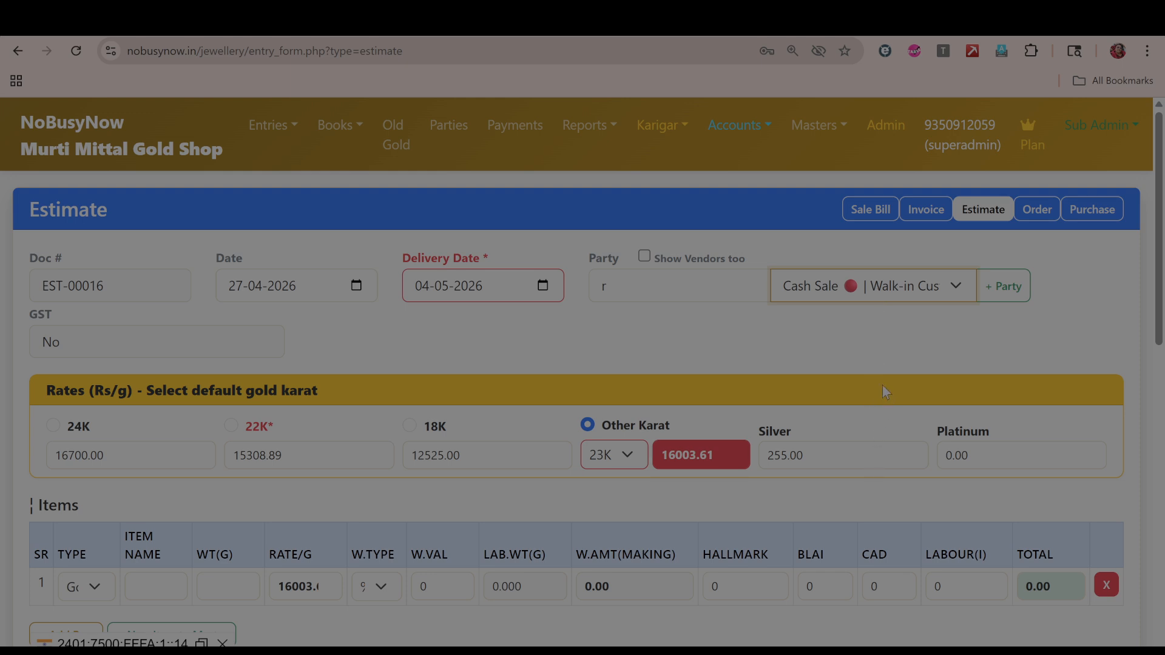
left_click(630, 283)
type("u")
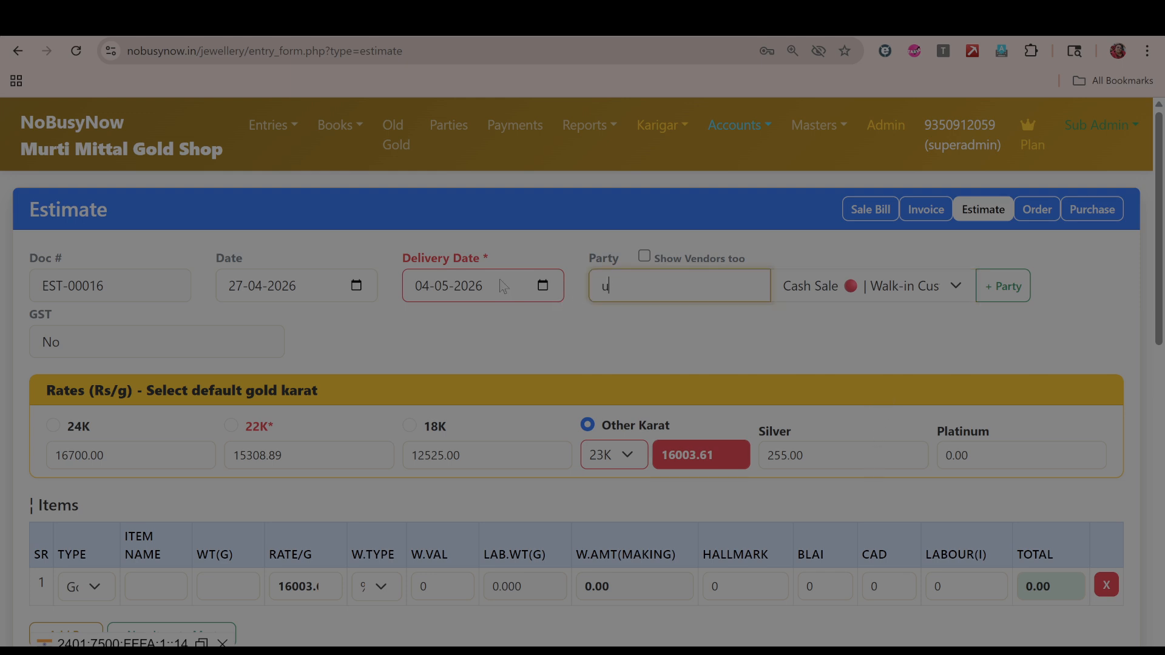
left_click(858, 288)
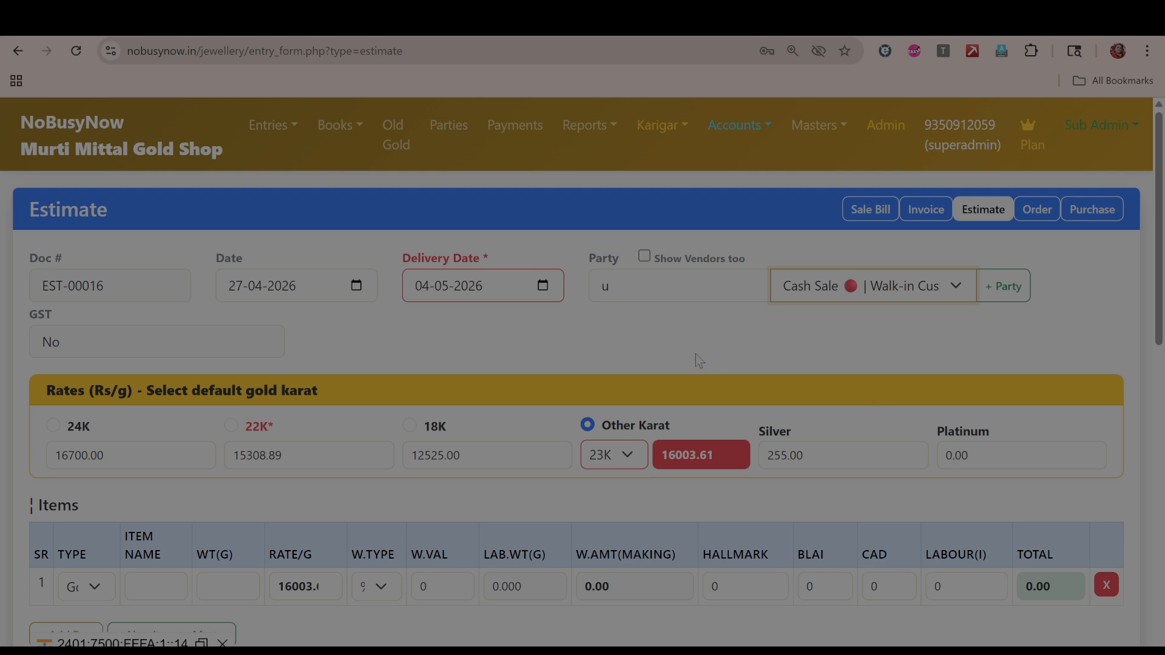
Search the parties by the first digits of a customer's mobile number
left_click(605, 283)
left_click(647, 285)
key("BackSpace")
type("9090")
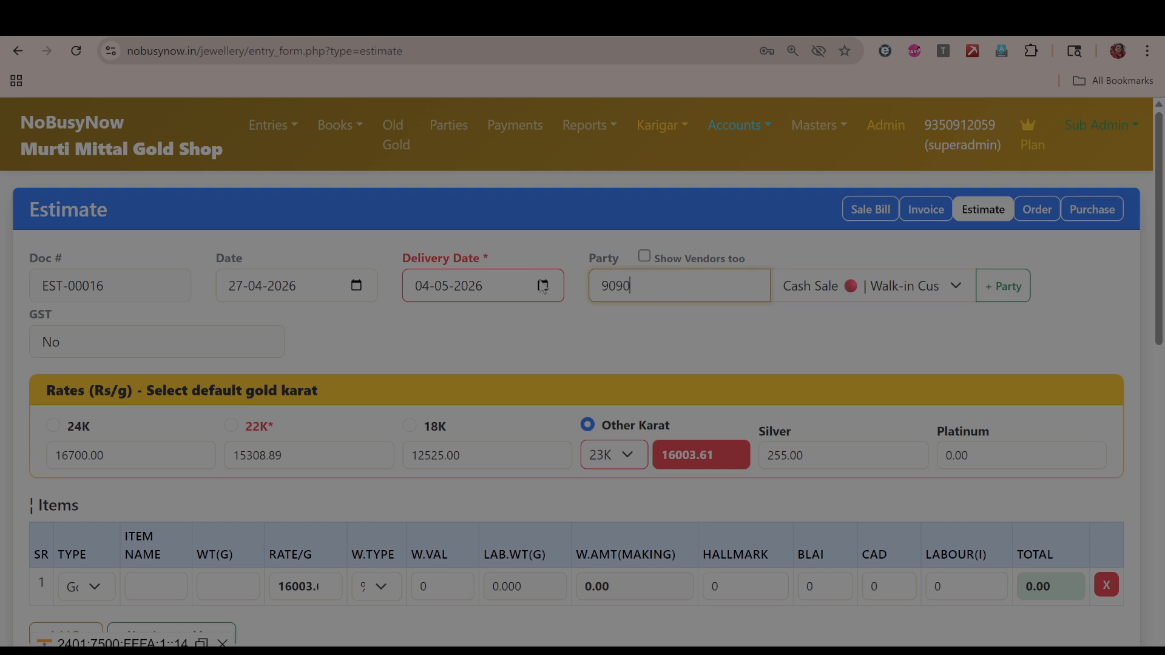
key("Tab")
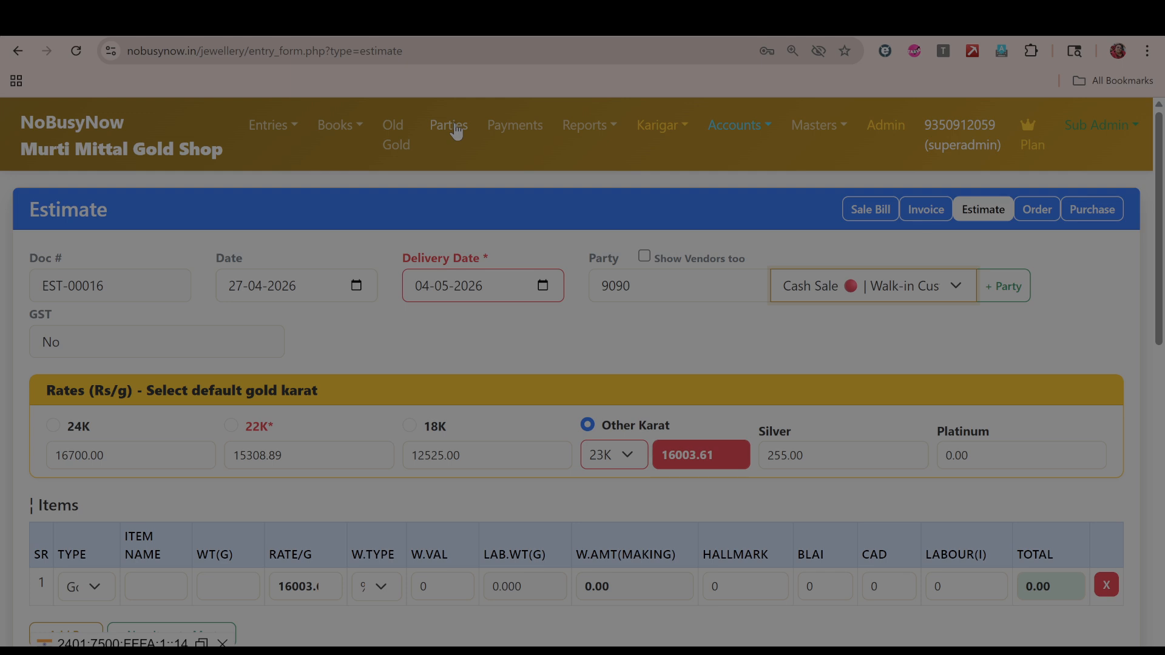
View the Quick Add Party form and close it without adding a party
left_click(649, 350)
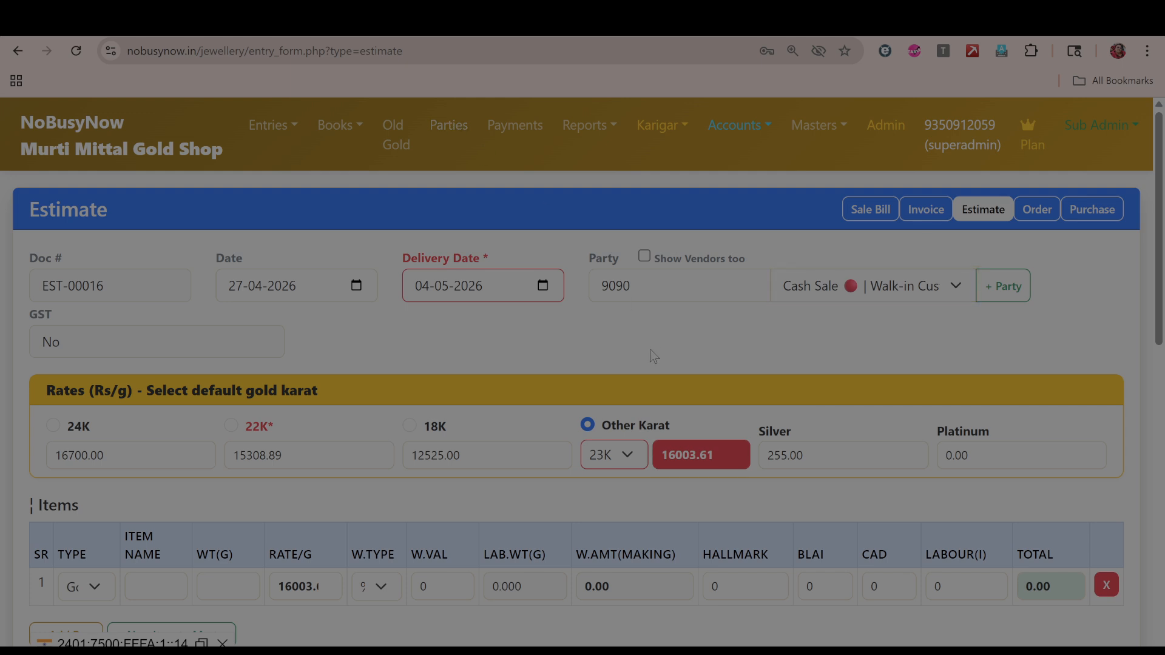
left_click(1001, 289)
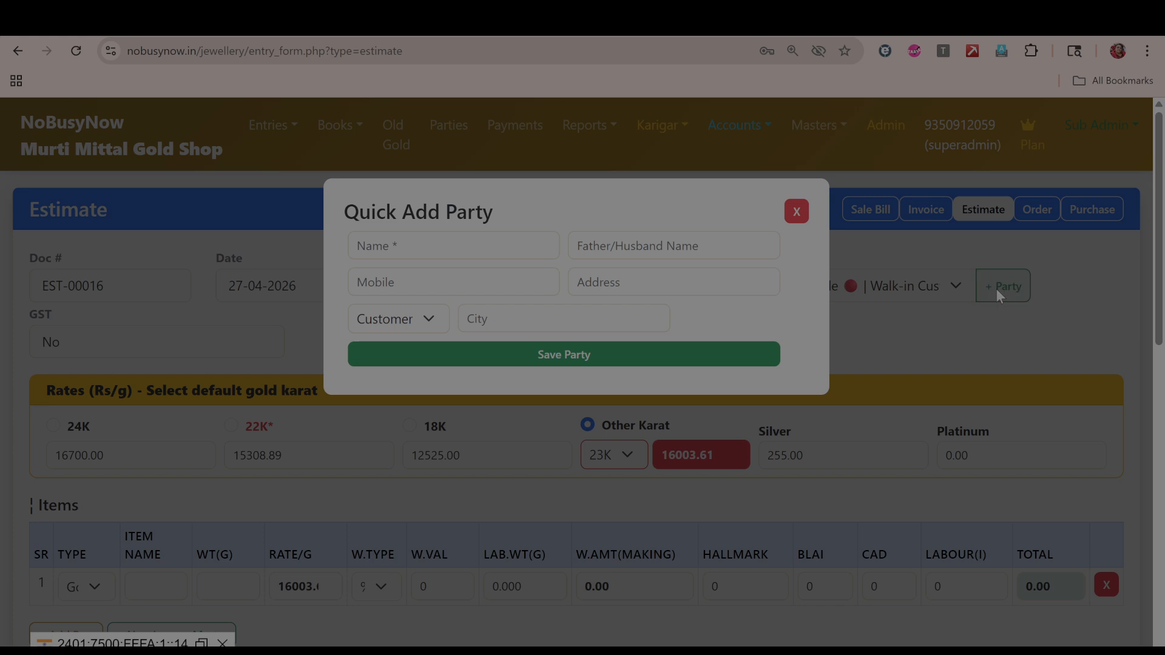
left_click(797, 212)
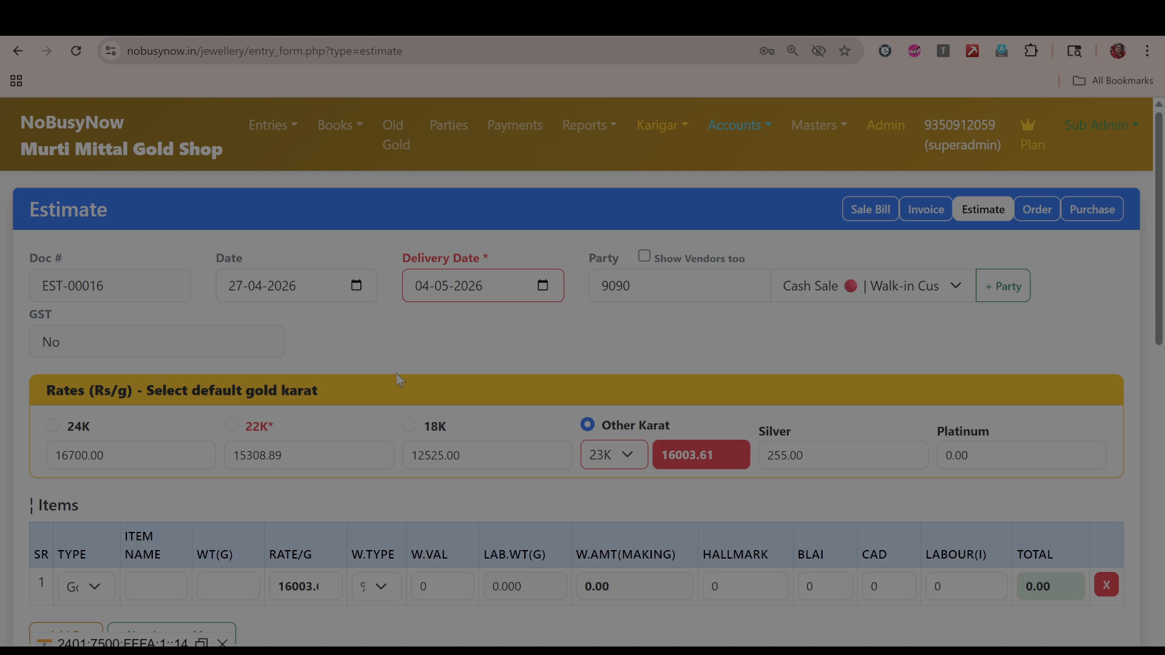
Make 22K the default gold karat in the estimate's rates
scroll(397, 376, "down", 1)
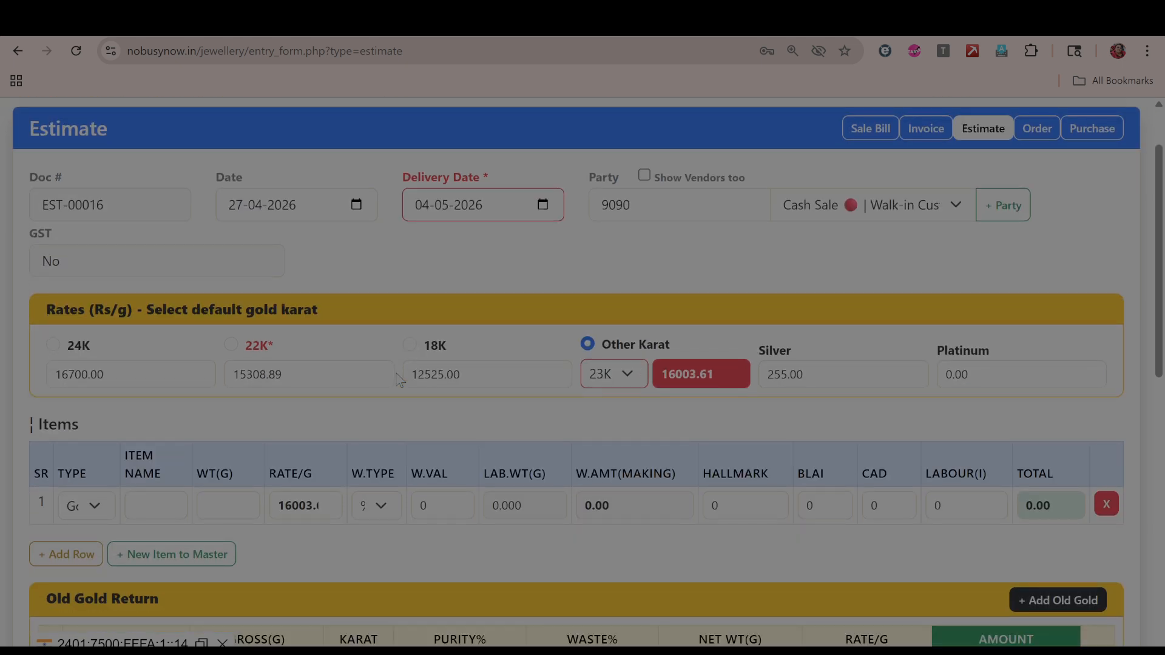
left_click(234, 348)
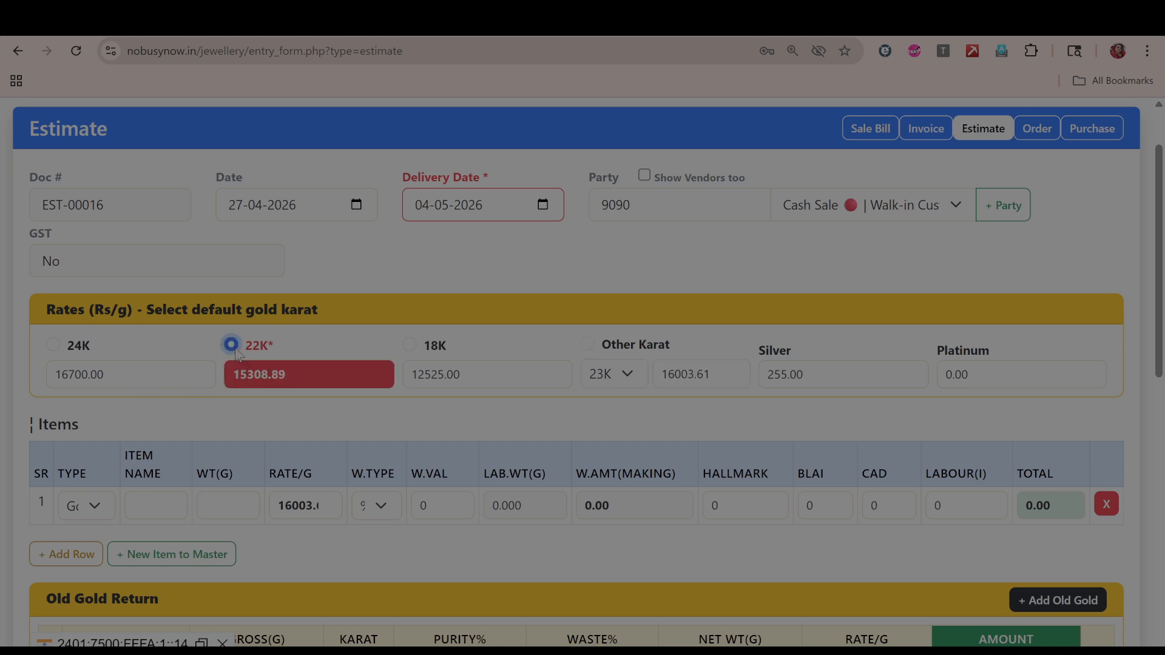
left_click(304, 374)
View the gold karat rates in the Rate Master and return to the estimate
scroll(306, 373, "up", 3)
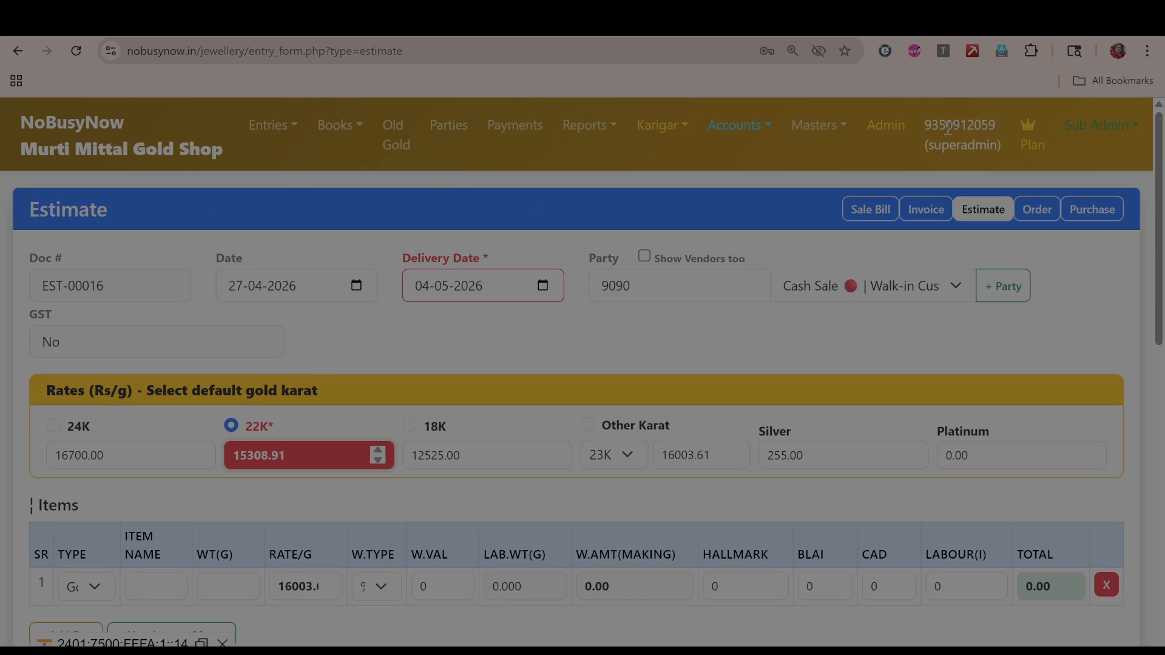
left_click(841, 132)
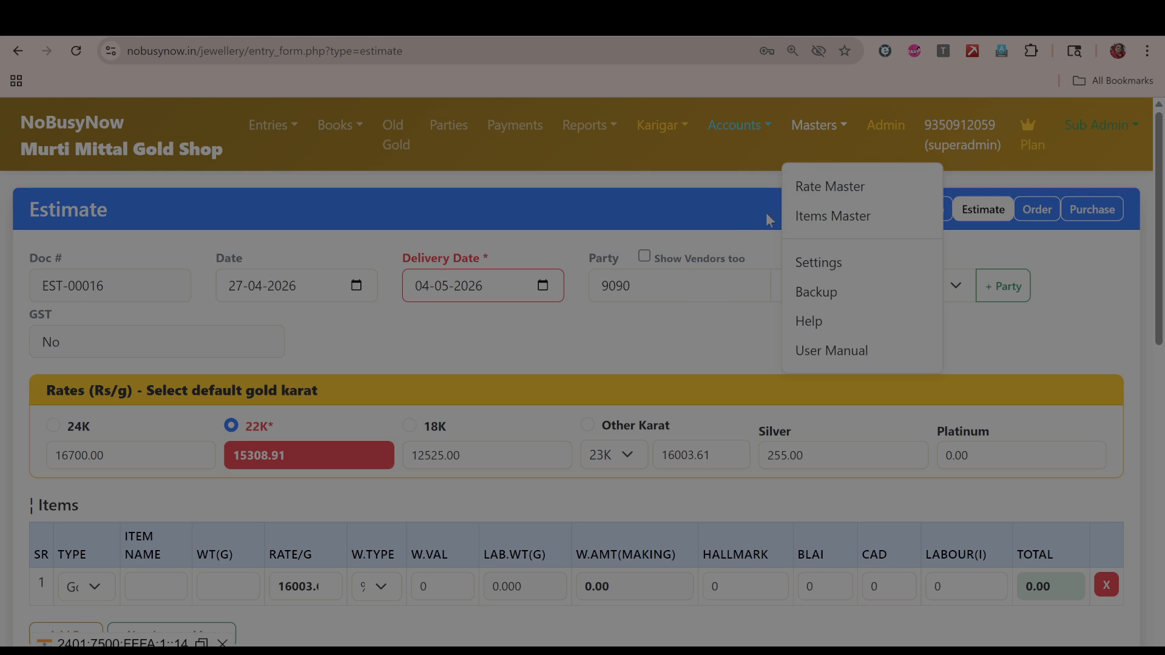
left_click(804, 187)
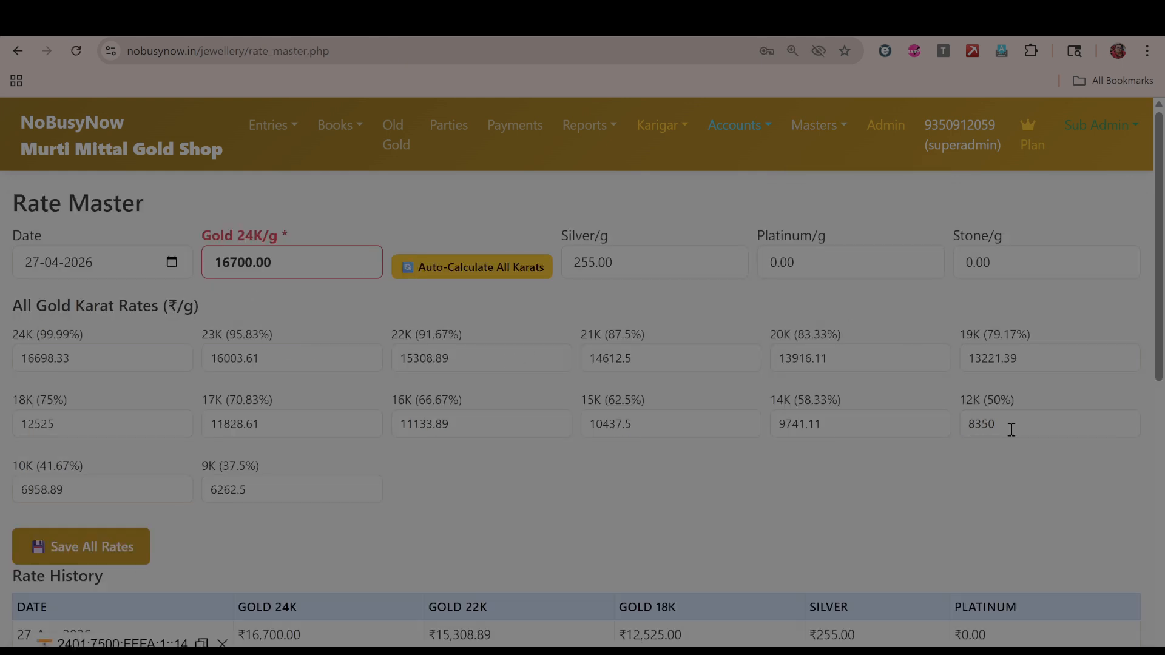
left_click(17, 50)
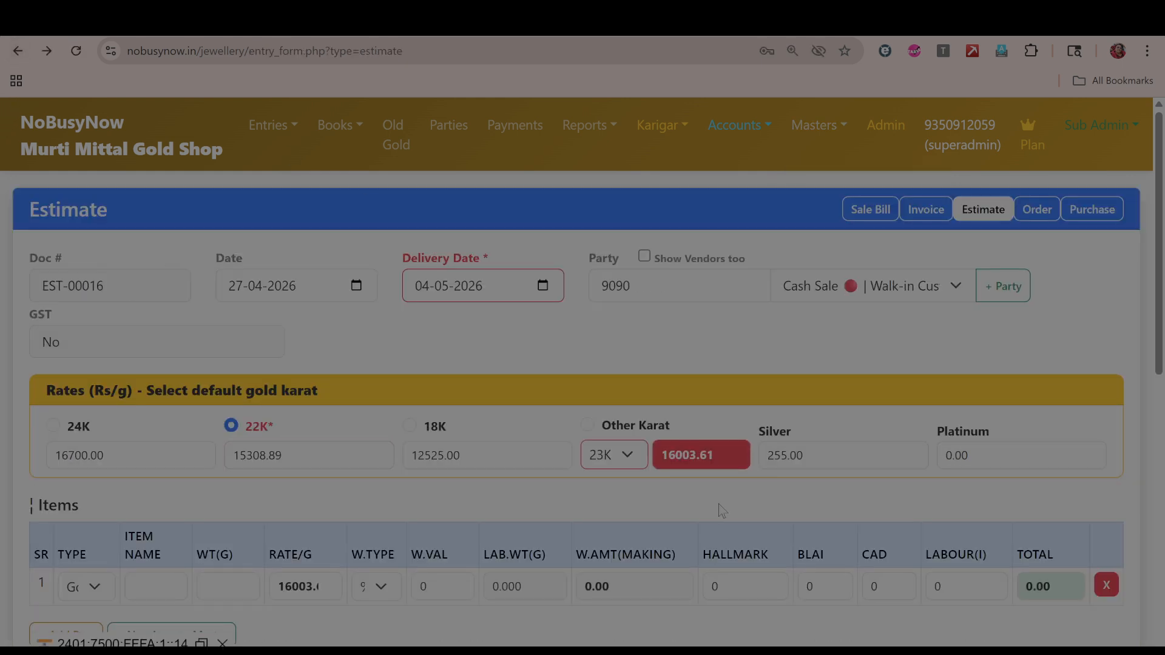
Set the estimate's party to the customer matching the mobile number search, and clear the search text
left_click(907, 291)
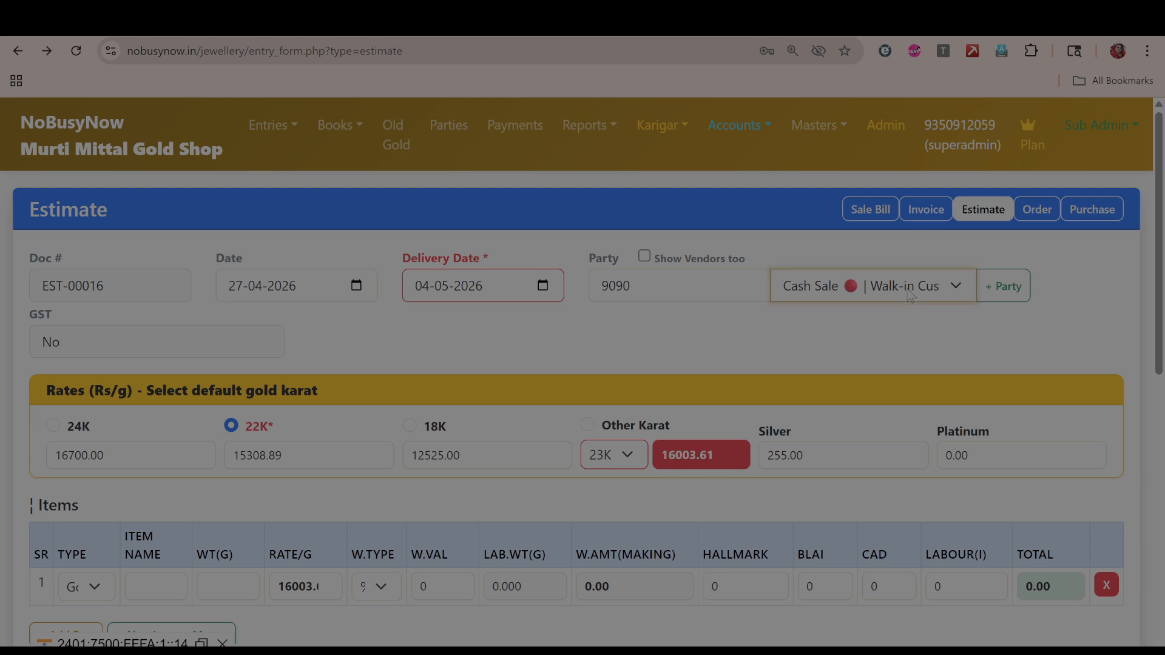
left_click(910, 464)
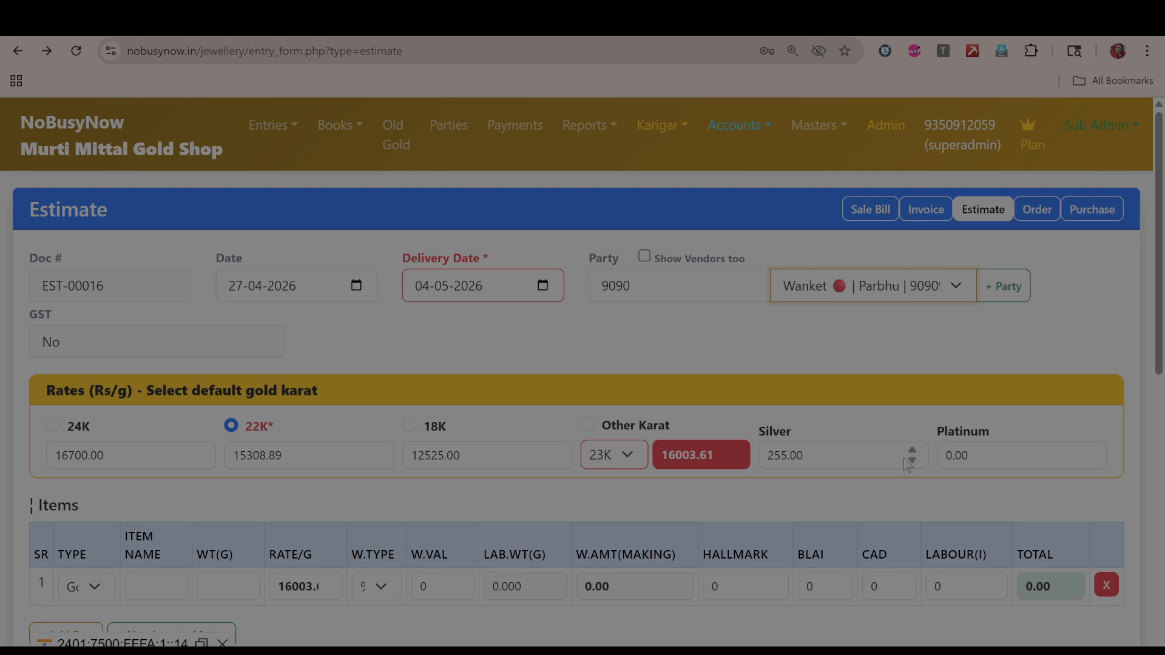
left_click(653, 282)
key("BackSpace")
key("BackSpace")
key("BackSpace")
key("BackSpace")
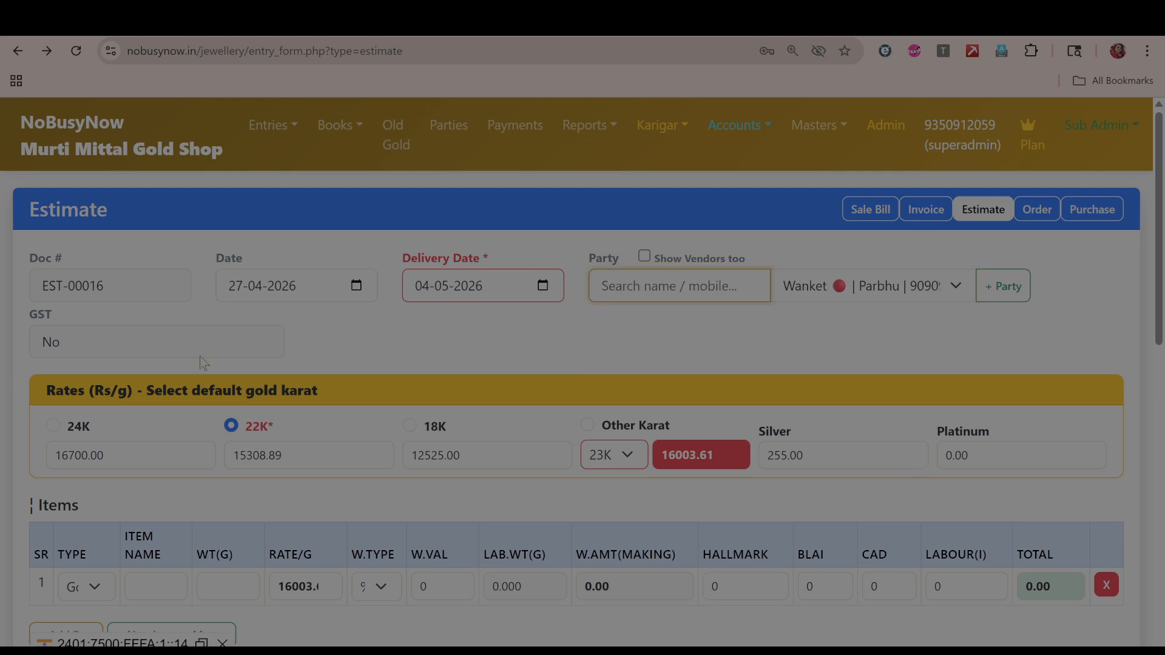
Set the estimate's 22K gold rate to 14656
left_click(237, 455)
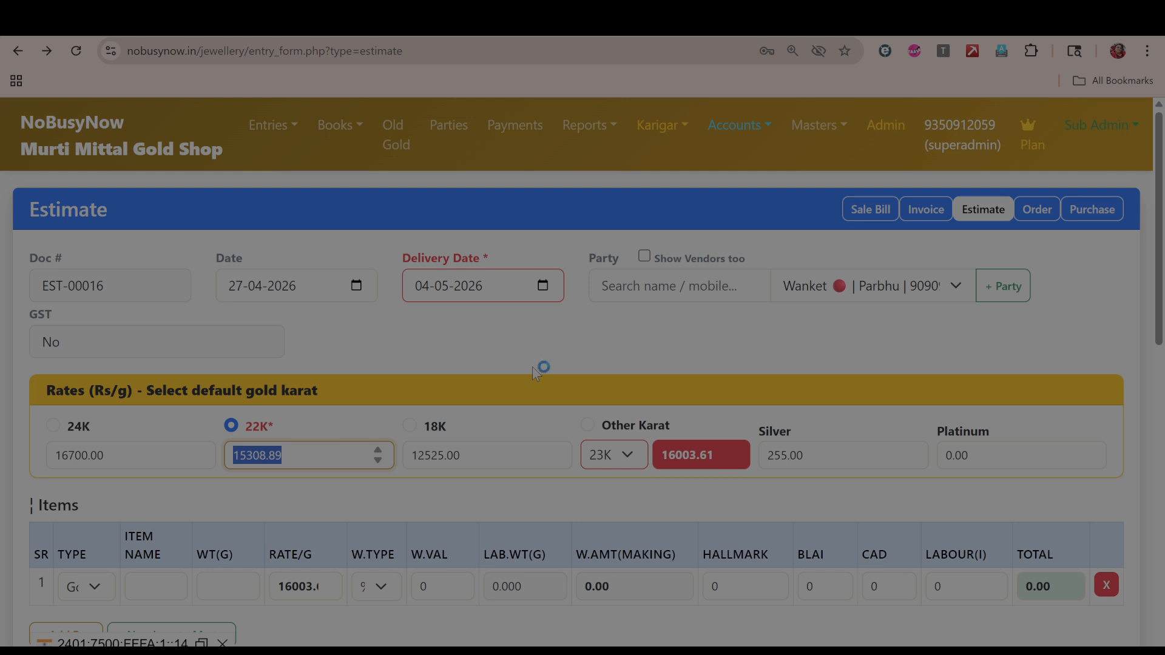
type("14656")
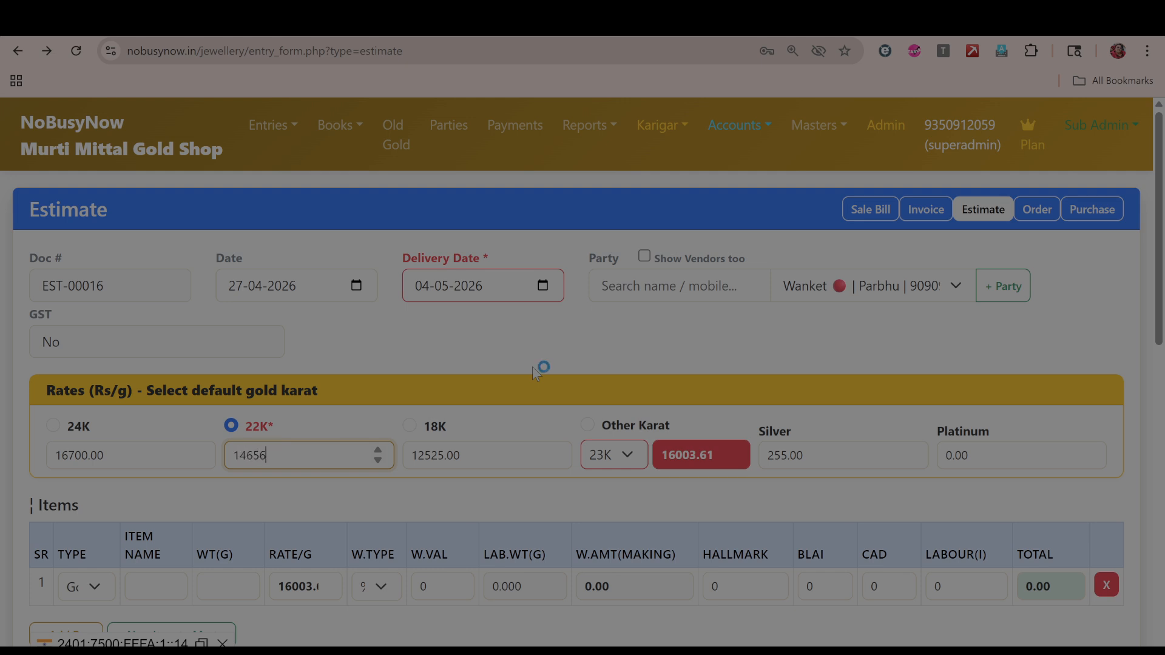
Choose 20K as the other karat in the estimate's rates and set its rate to 12343
scroll(575, 400, "down", 3)
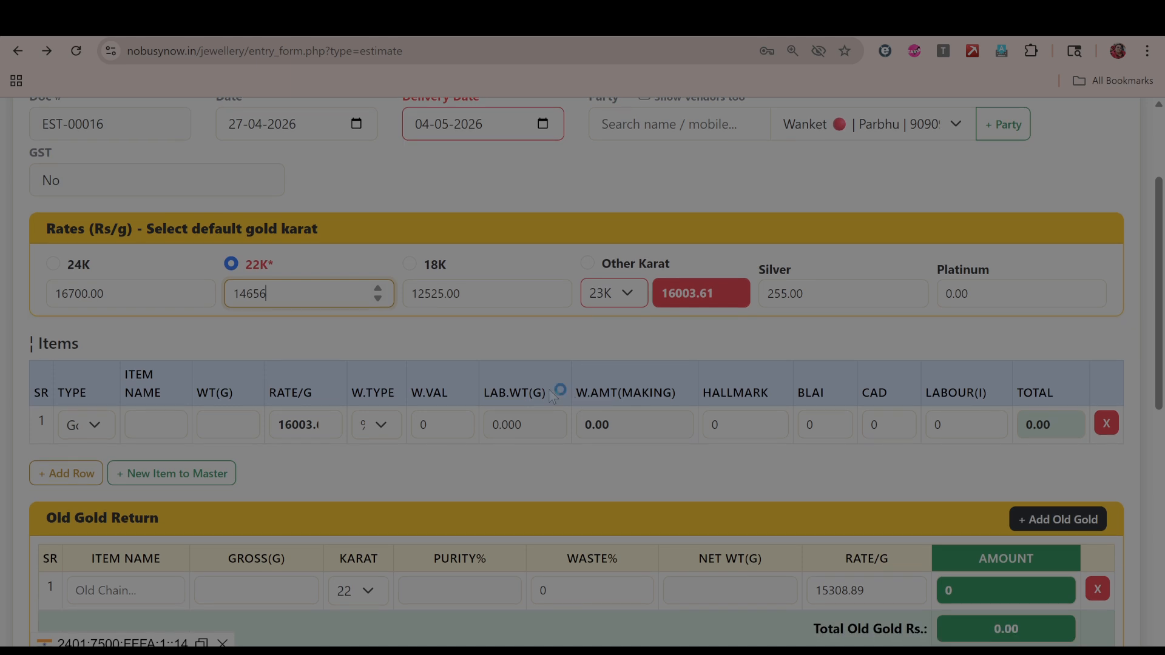
left_click(624, 306)
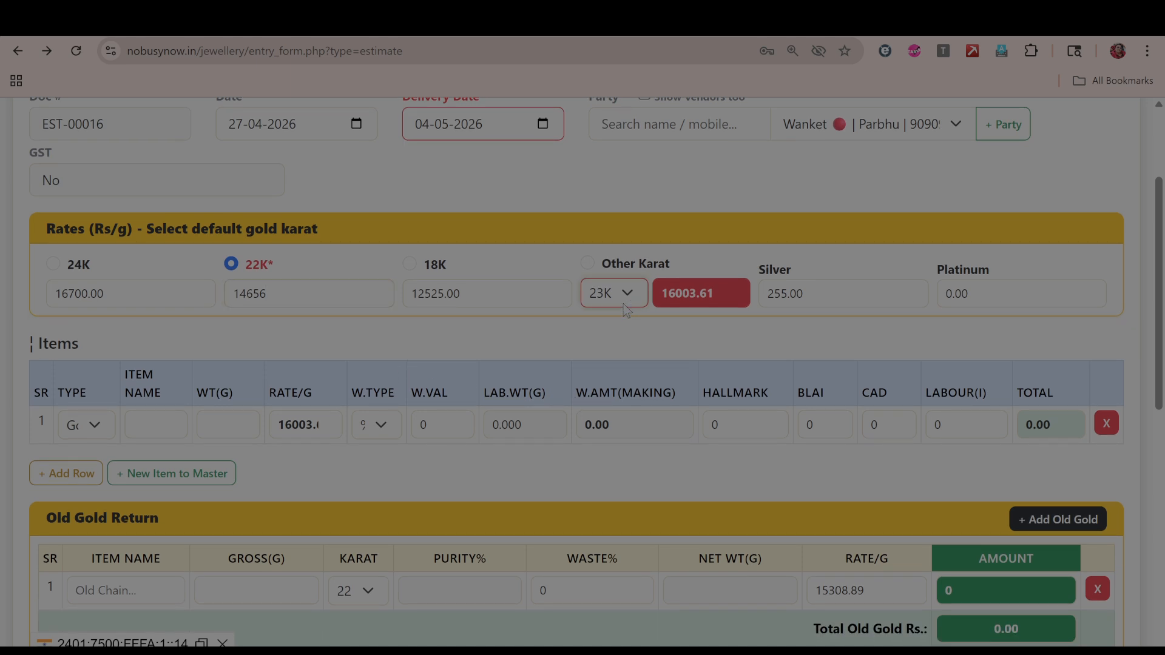
left_click(608, 364)
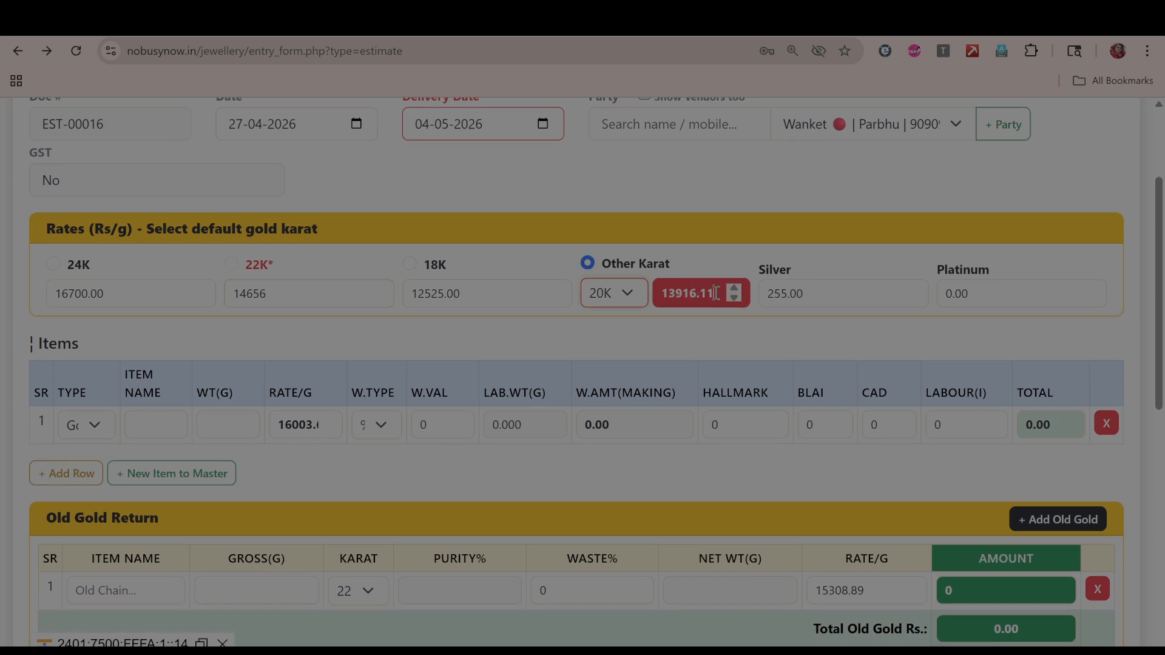
left_click_drag(715, 293, 643, 297)
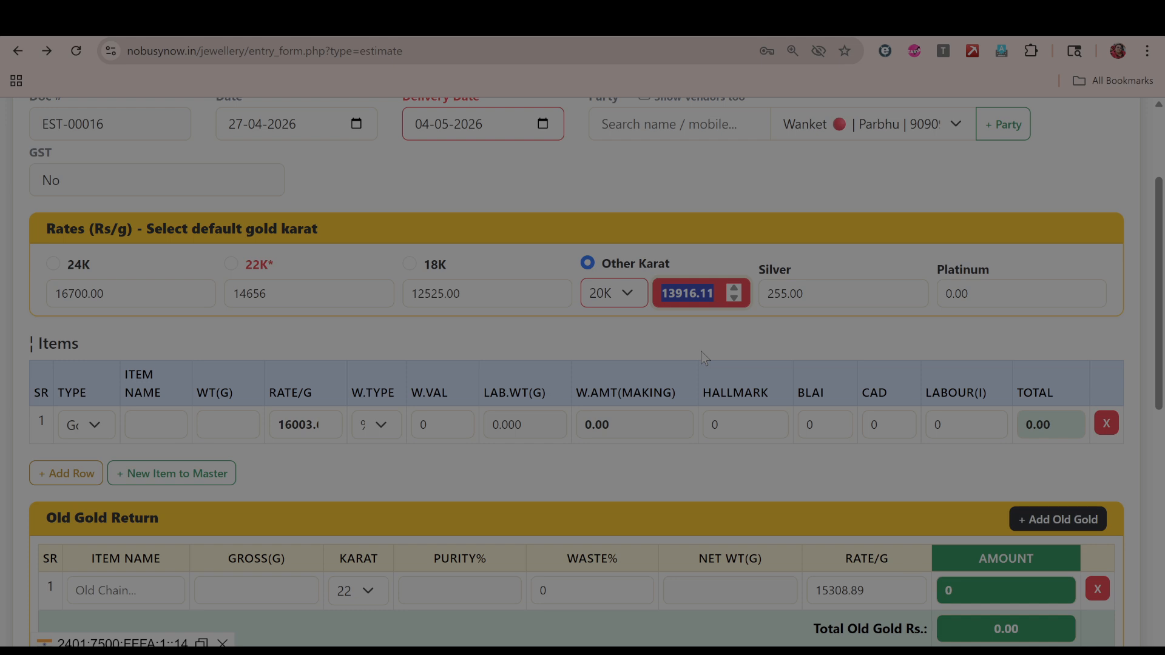
type("123432")
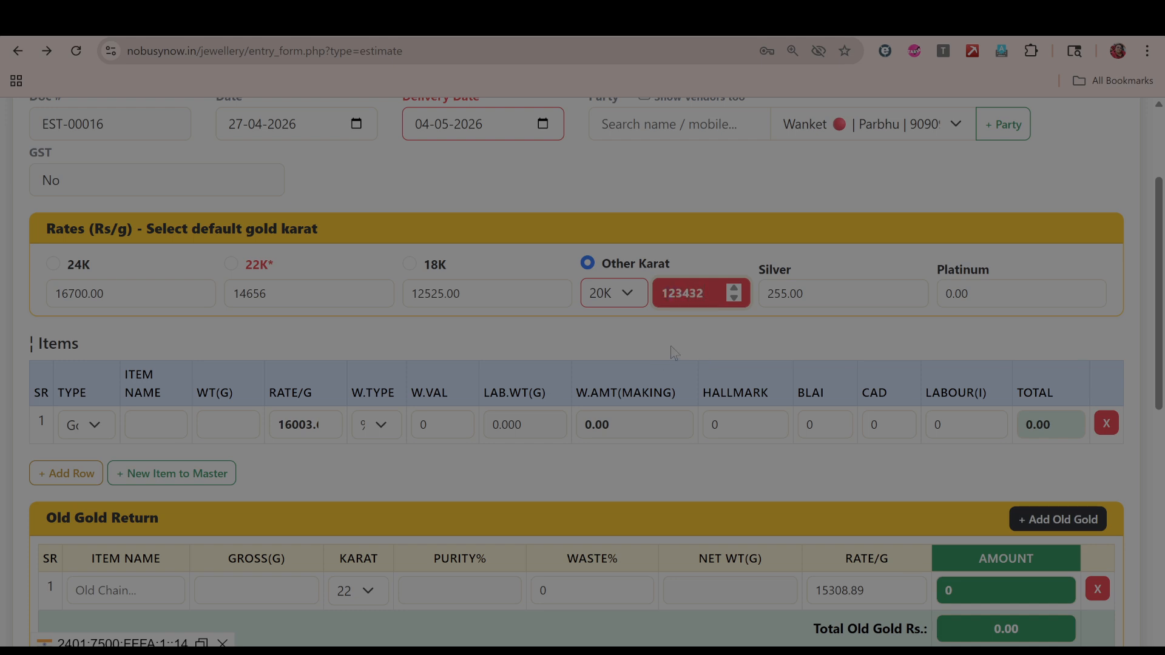
key("BackSpace")
Set the estimate's silver rate to 245
left_click(828, 293)
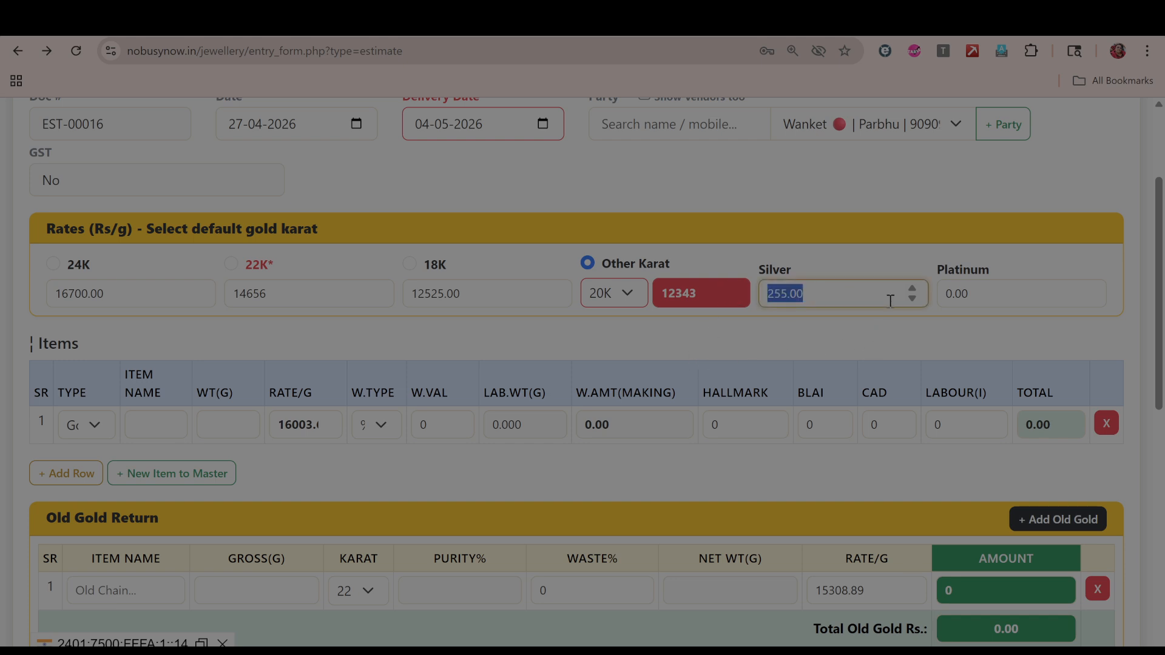
type("245")
left_click(811, 338)
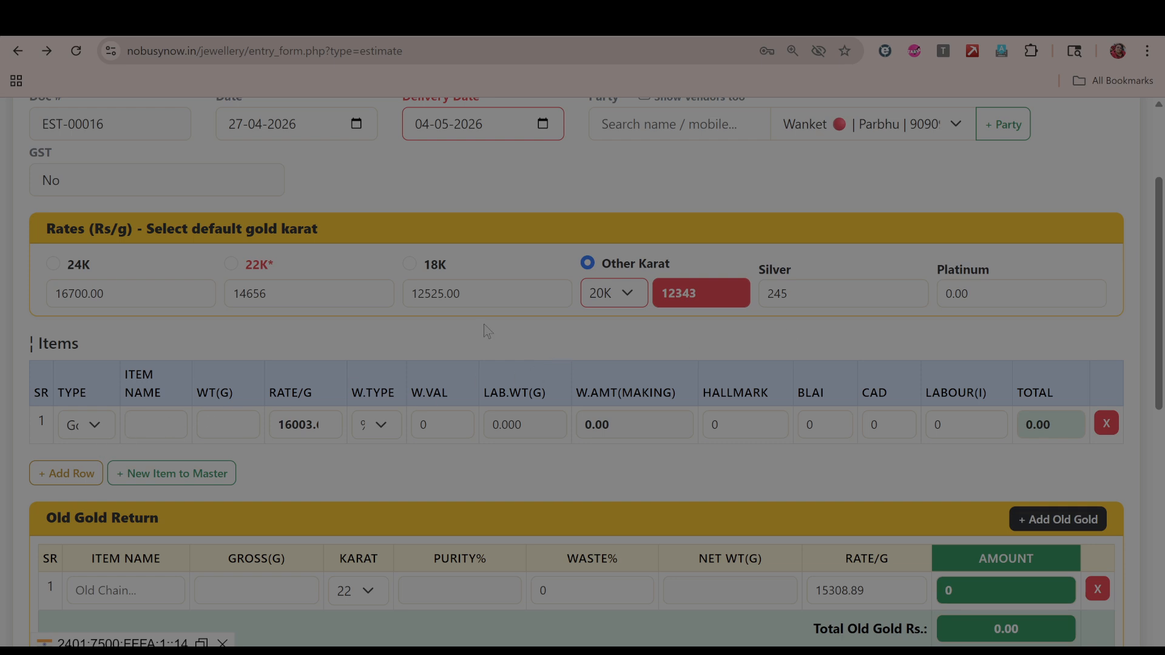
Try 22K, 24K and 18K in turn as the estimate's default gold karat
left_click(231, 264)
left_click(52, 263)
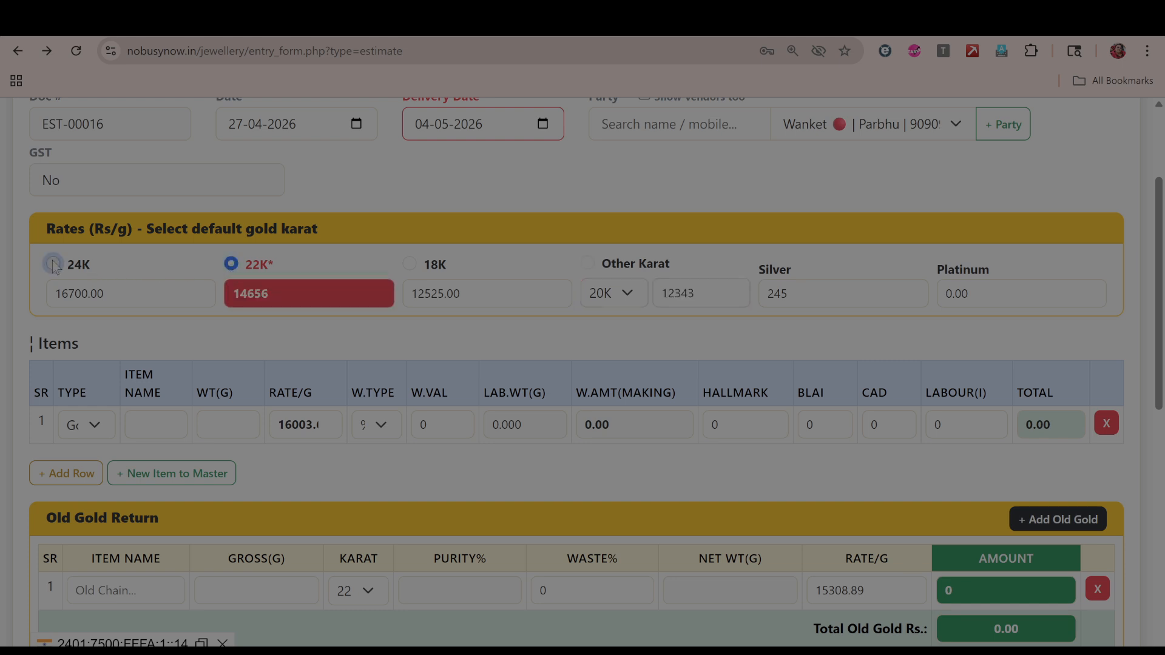
left_click(632, 300)
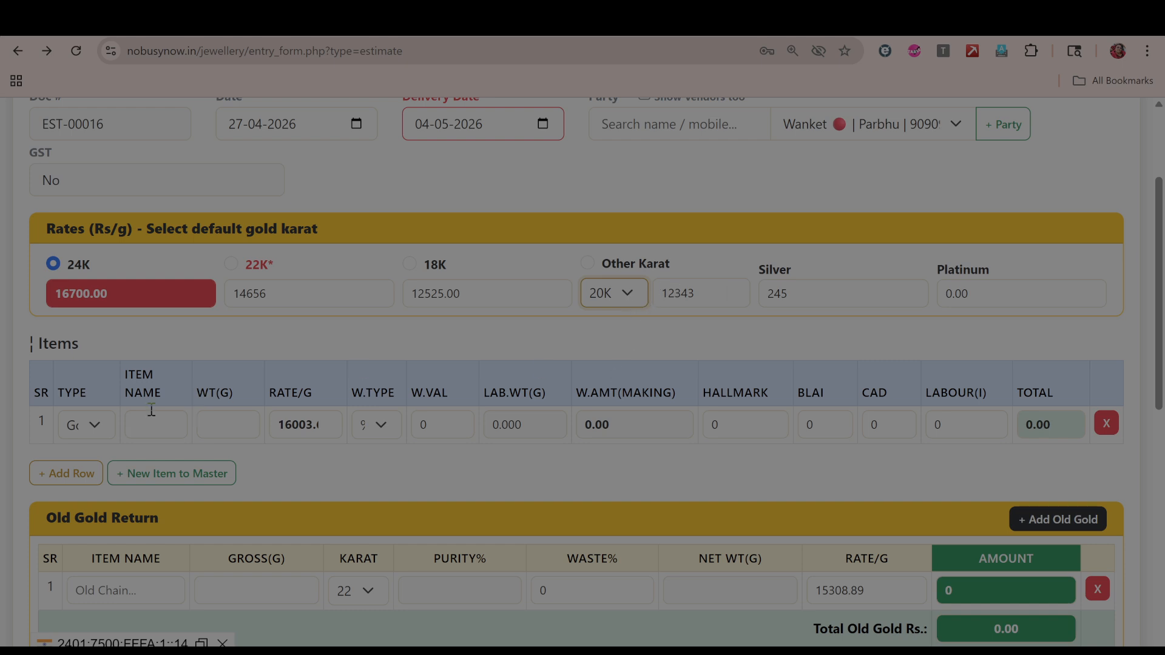
left_click(491, 349)
left_click(408, 266)
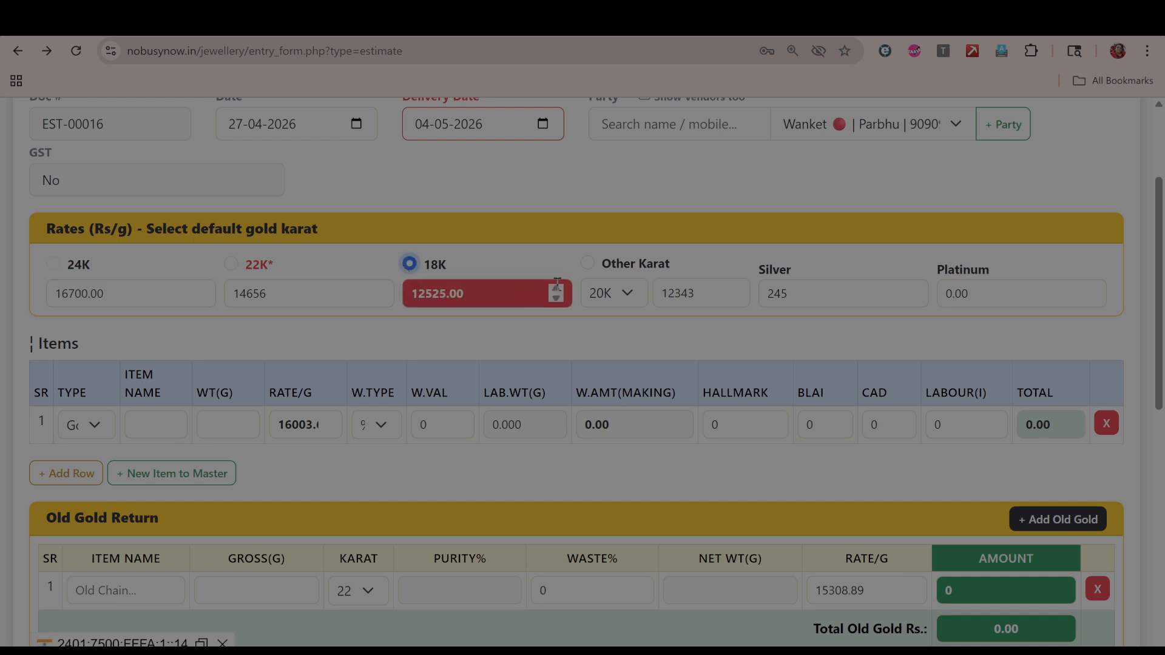
Set the other karat to 19K and make 22K the estimate's default gold karat
left_click(587, 263)
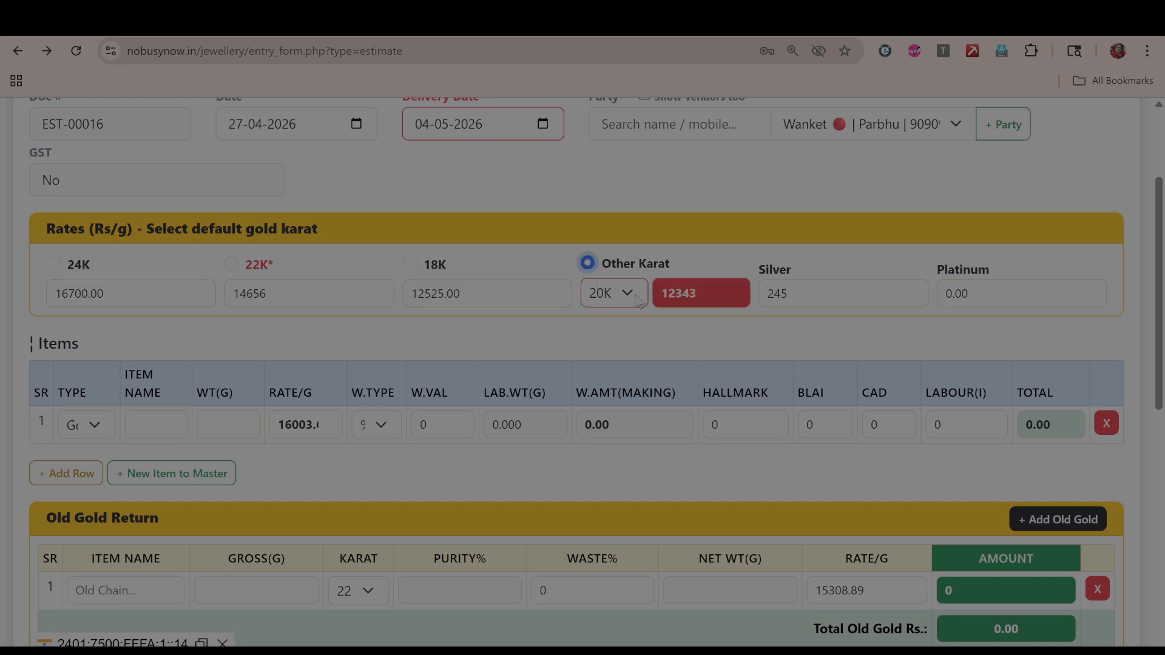
left_click(624, 398)
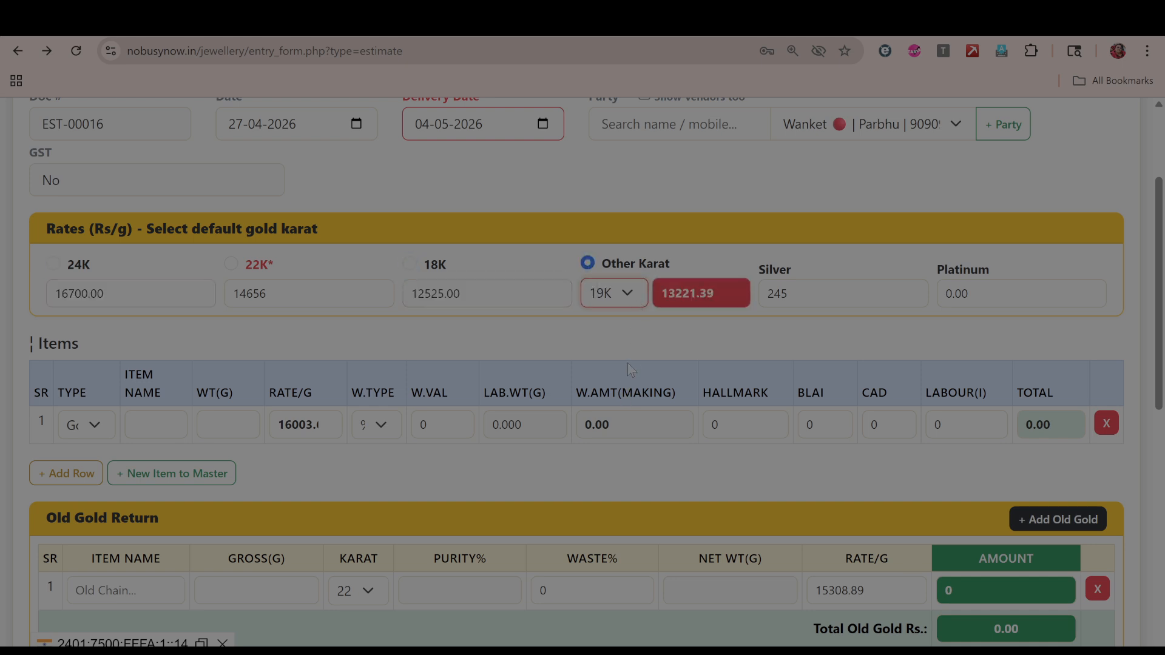
left_click(231, 265)
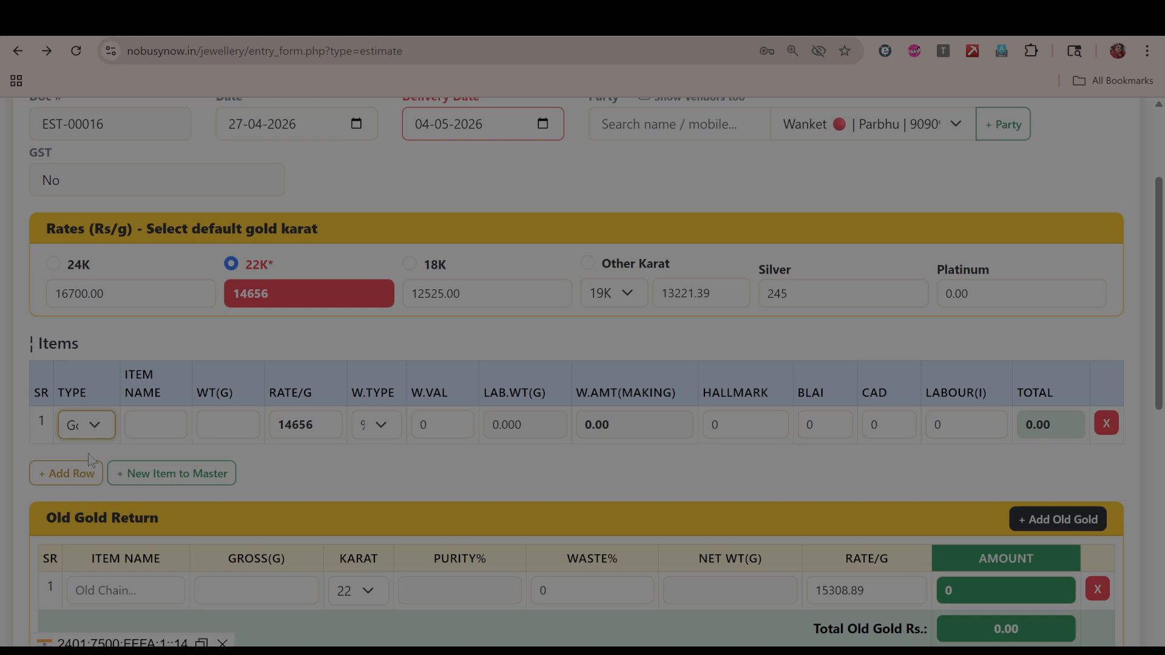
Add a new gold item named Kadda to the item master from the estimate form
left_click(167, 426)
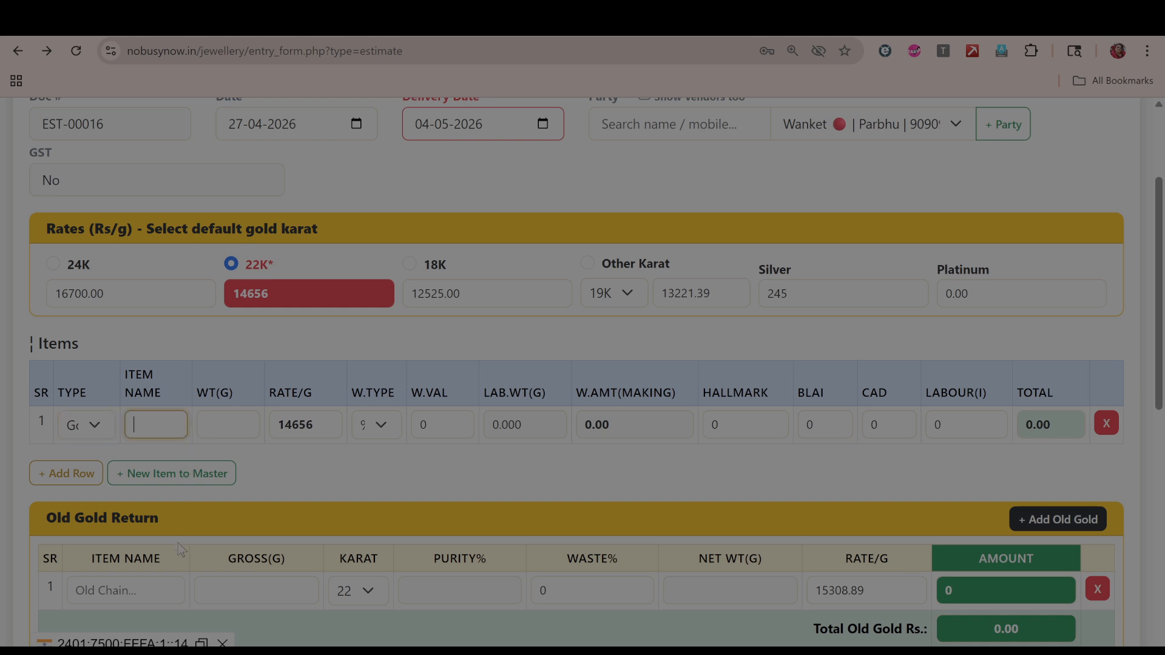
left_click(343, 473)
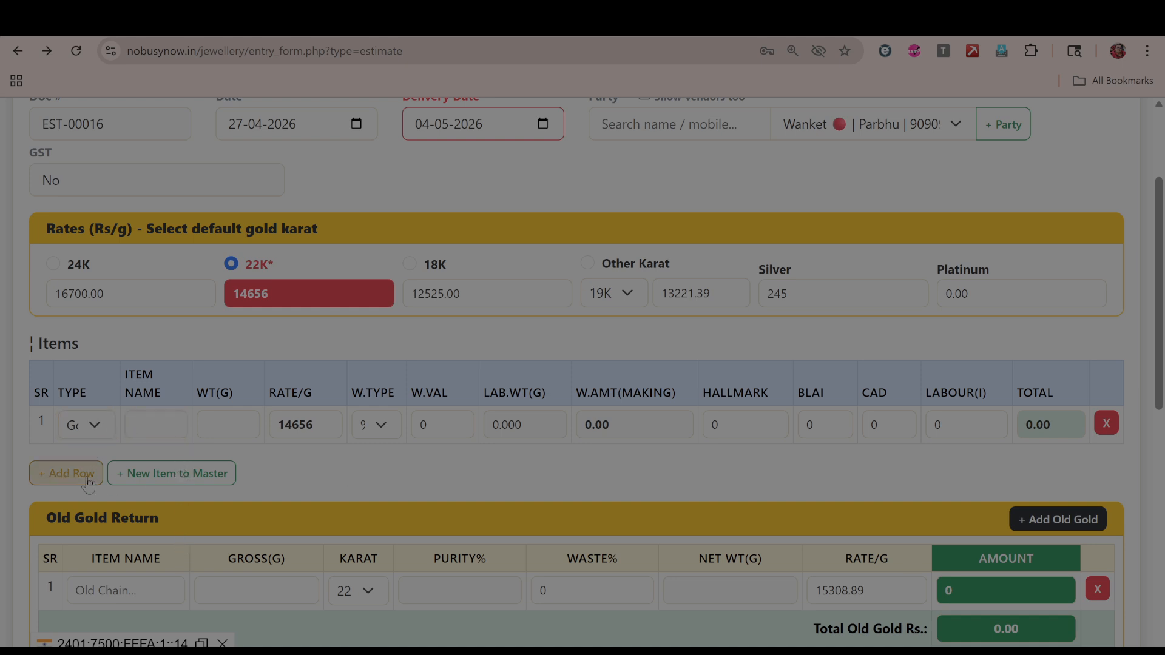
left_click(158, 479)
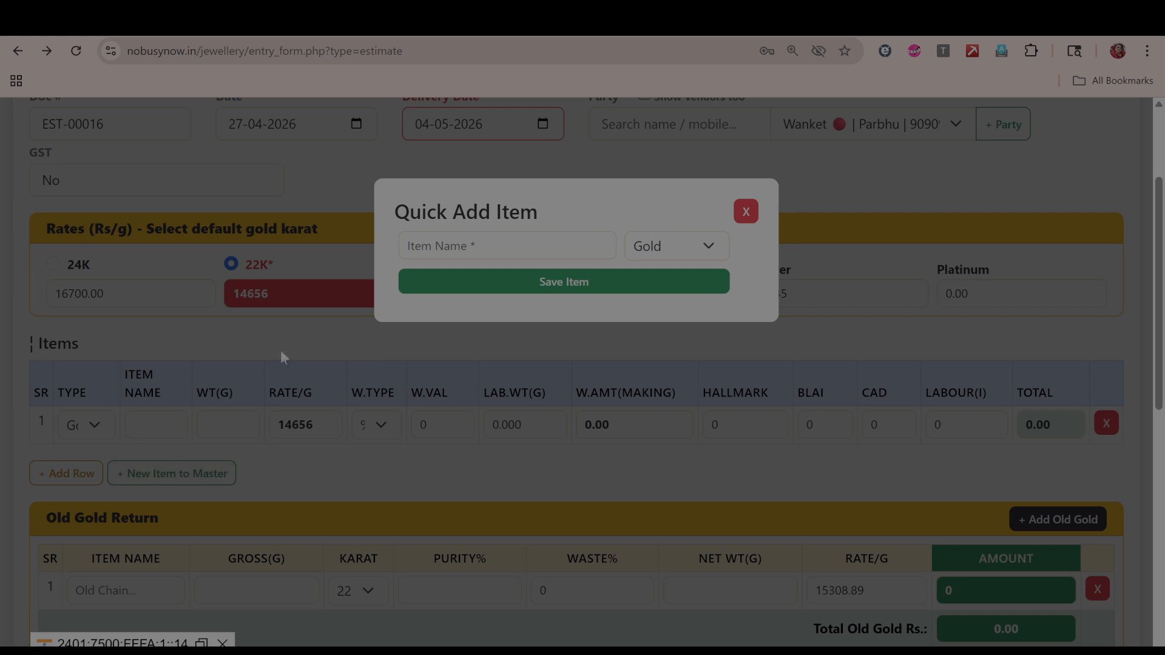
left_click(463, 244)
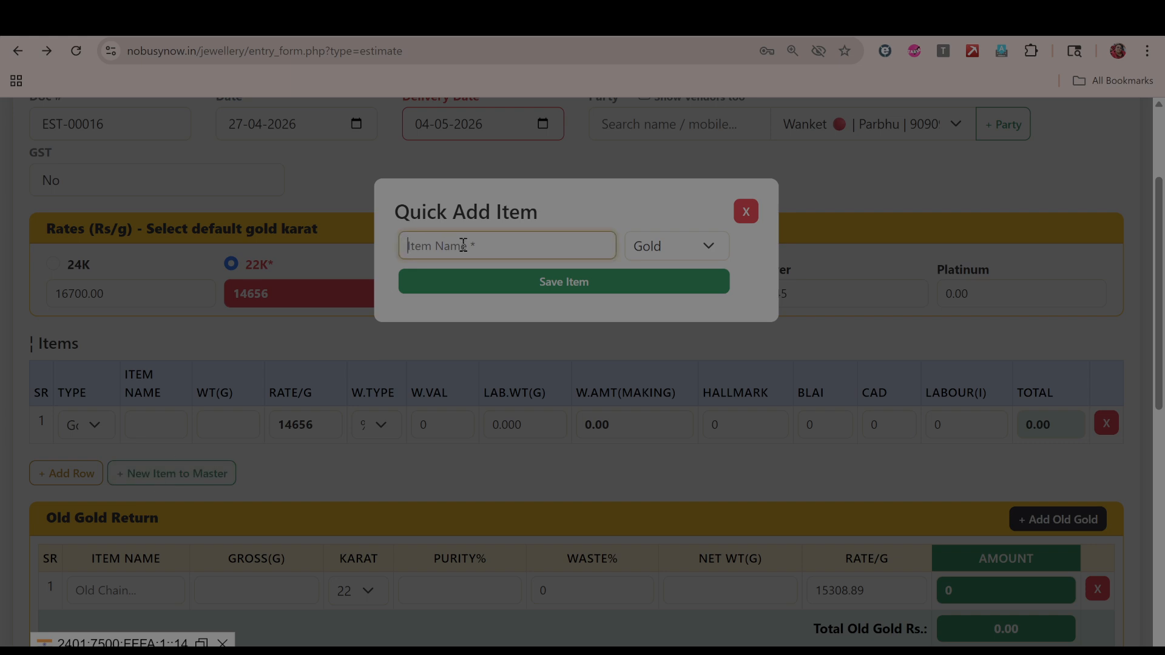
type("Kadda")
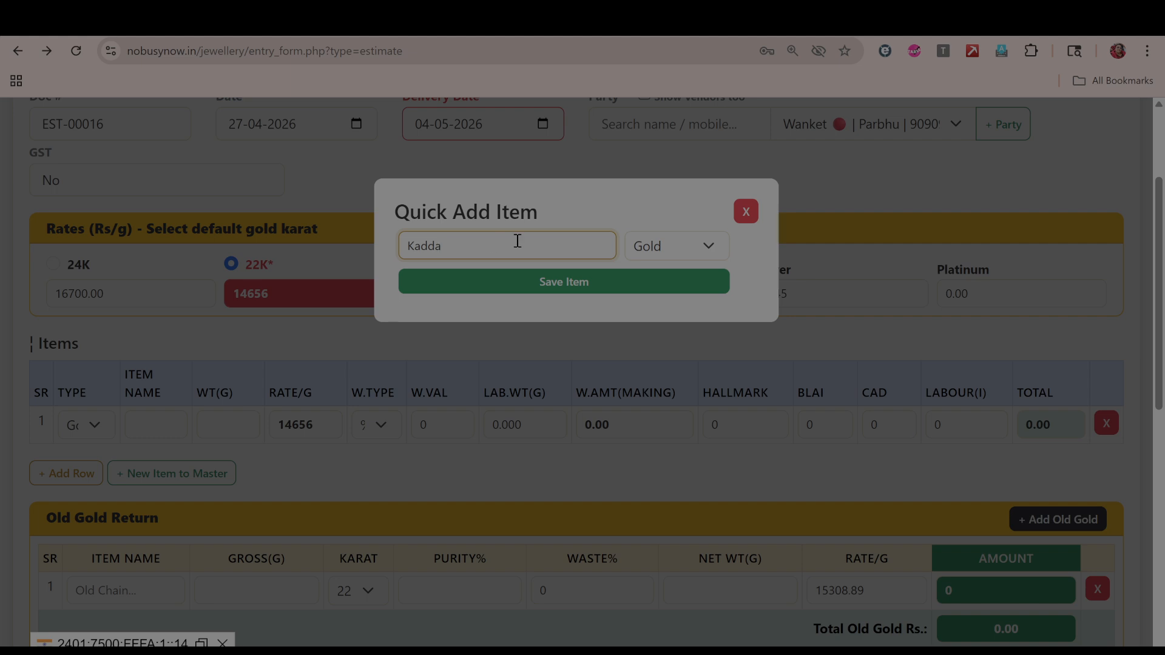
left_click(637, 284)
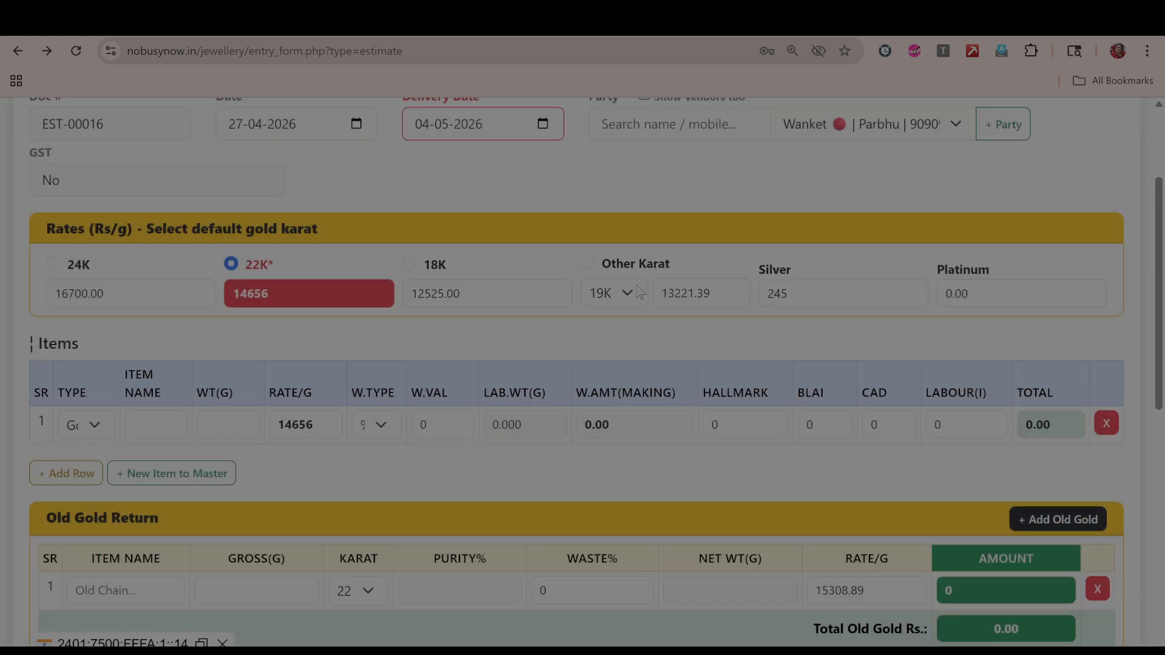
Choose Kadda as the item in the first estimate row and set its weight to 7 g
left_click(160, 426)
left_click(190, 586)
left_click(233, 420)
type("7")
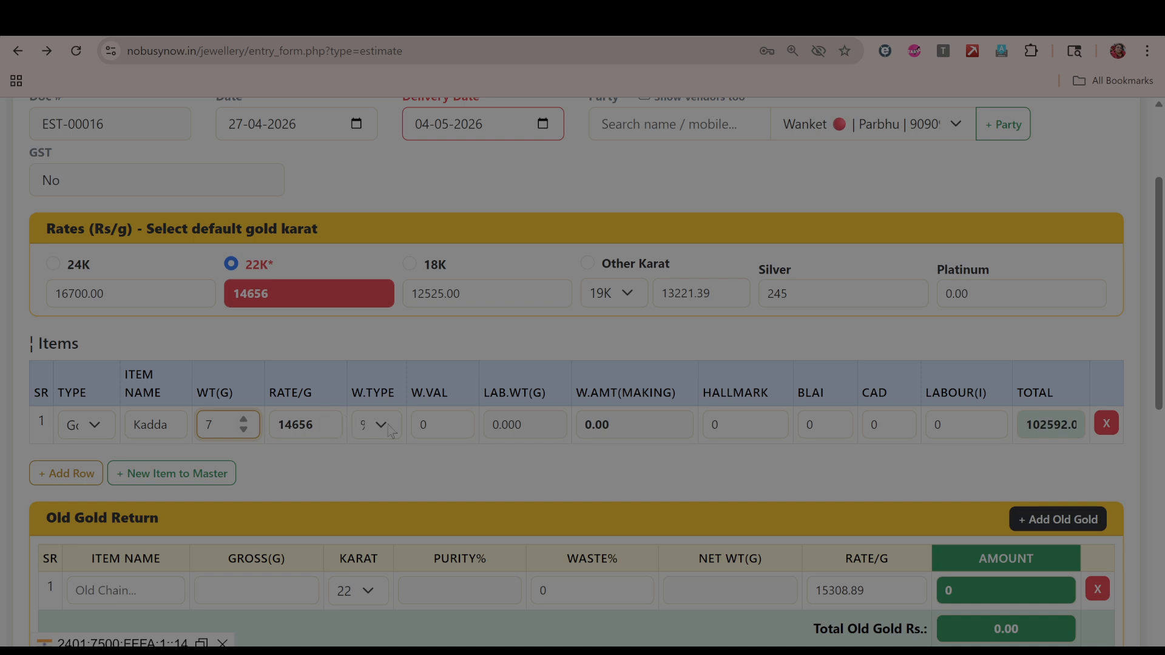
Keep the percentage W.Type for the Kadda row and set its W.Val to 10
left_click(389, 428)
left_click(432, 426)
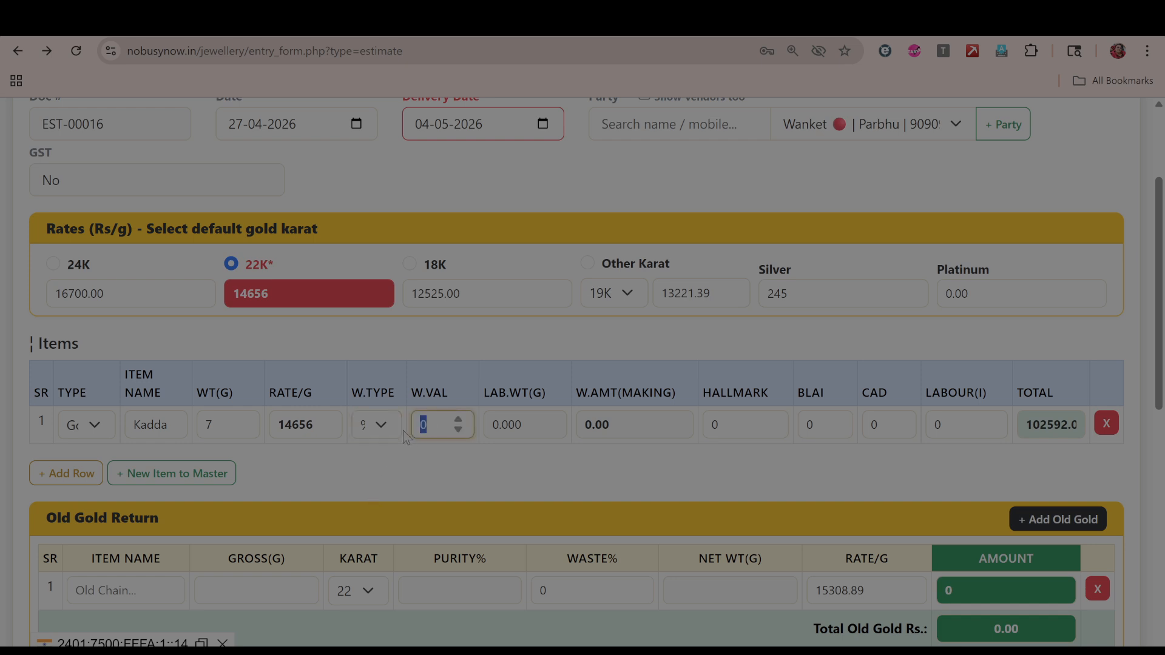
type("10")
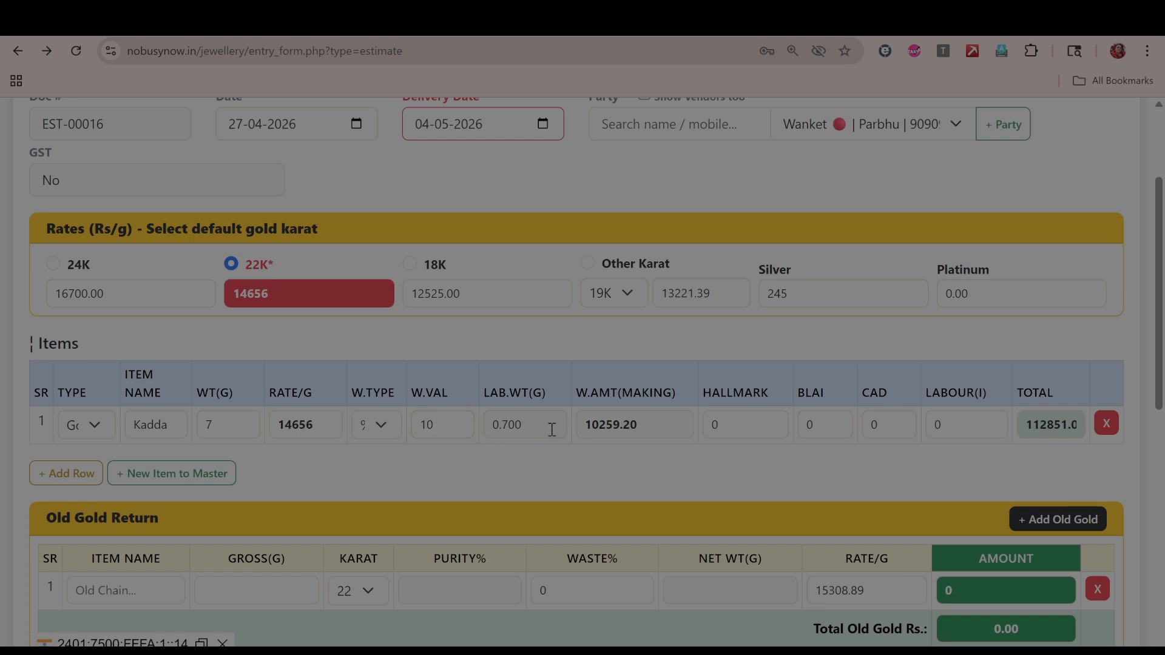
key("Tab")
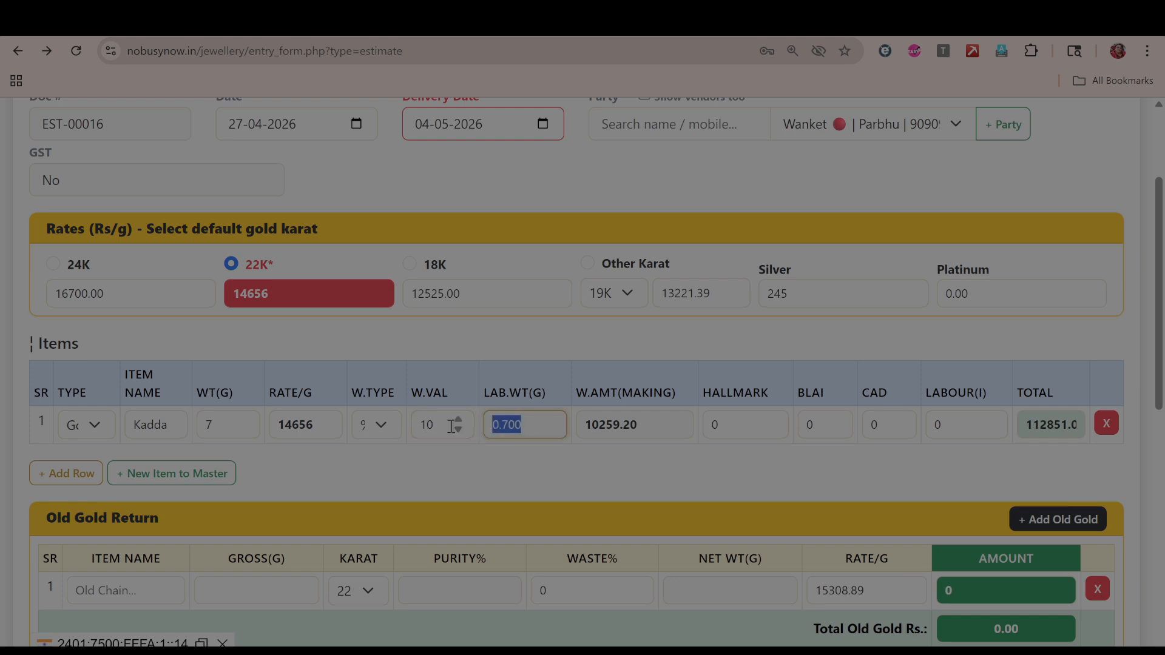
left_click(666, 429)
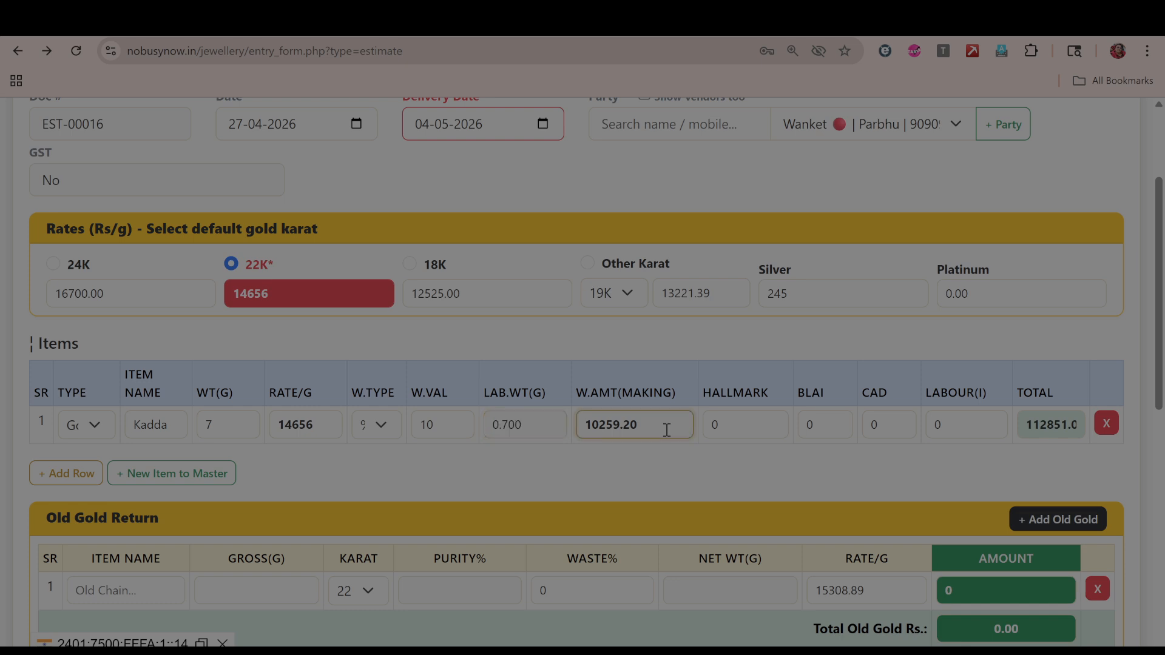
Enter the Kadda row's charges: hallmark 45, Blai 234, CAD 122 and labour 100
left_click(726, 421)
type("4")
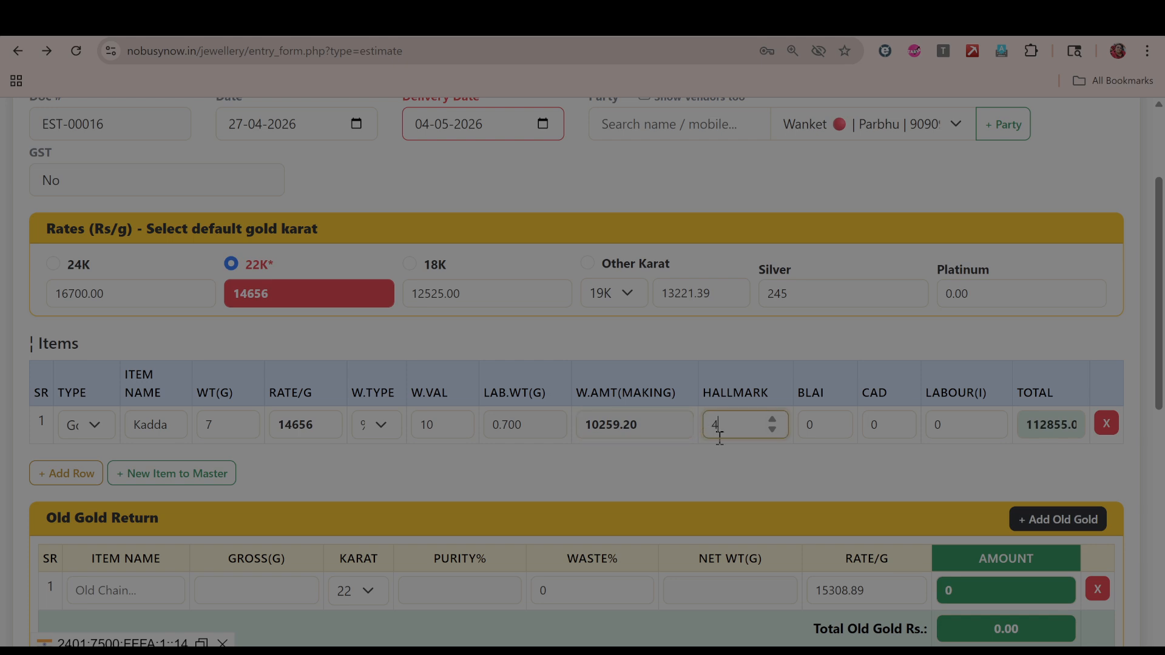
type("5")
key("Tab")
type("2")
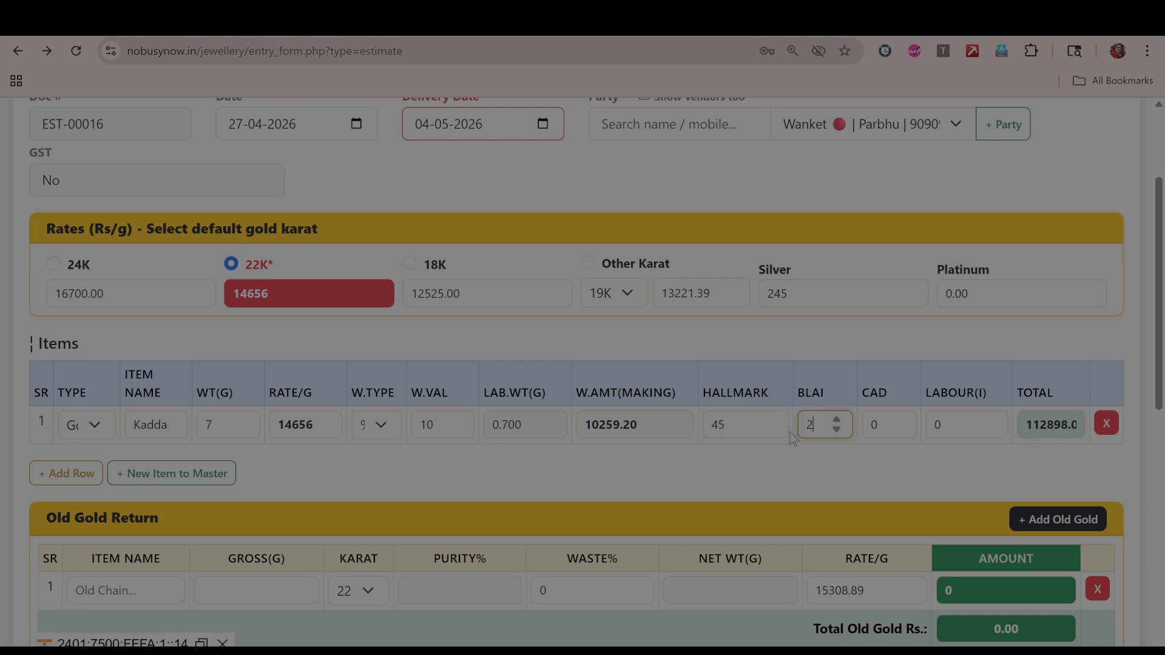
type("34")
key("Tab")
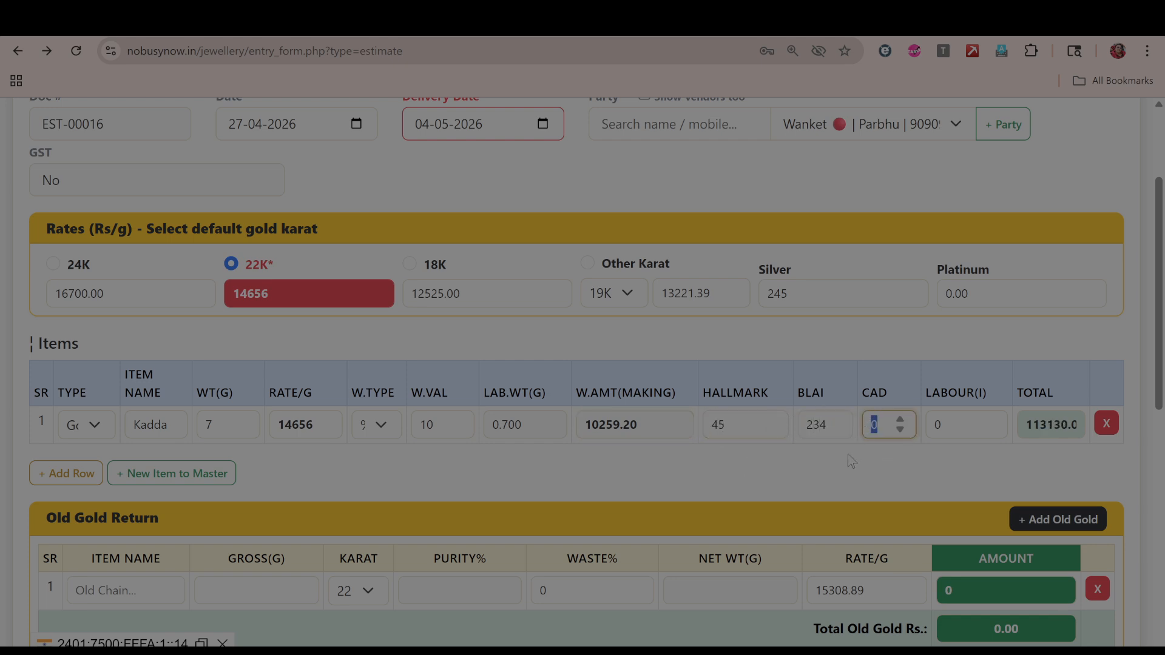
type("122")
left_click(947, 424)
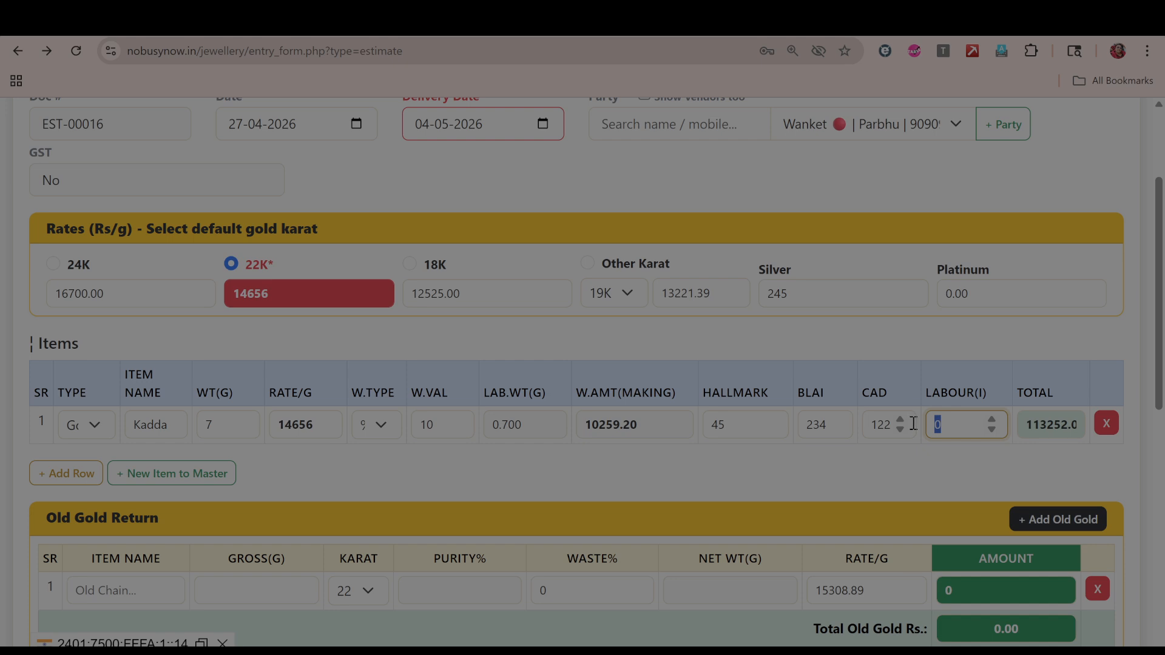
type("100")
left_click(839, 479)
Add a blank second item row to the estimate and delete it
left_click(72, 477)
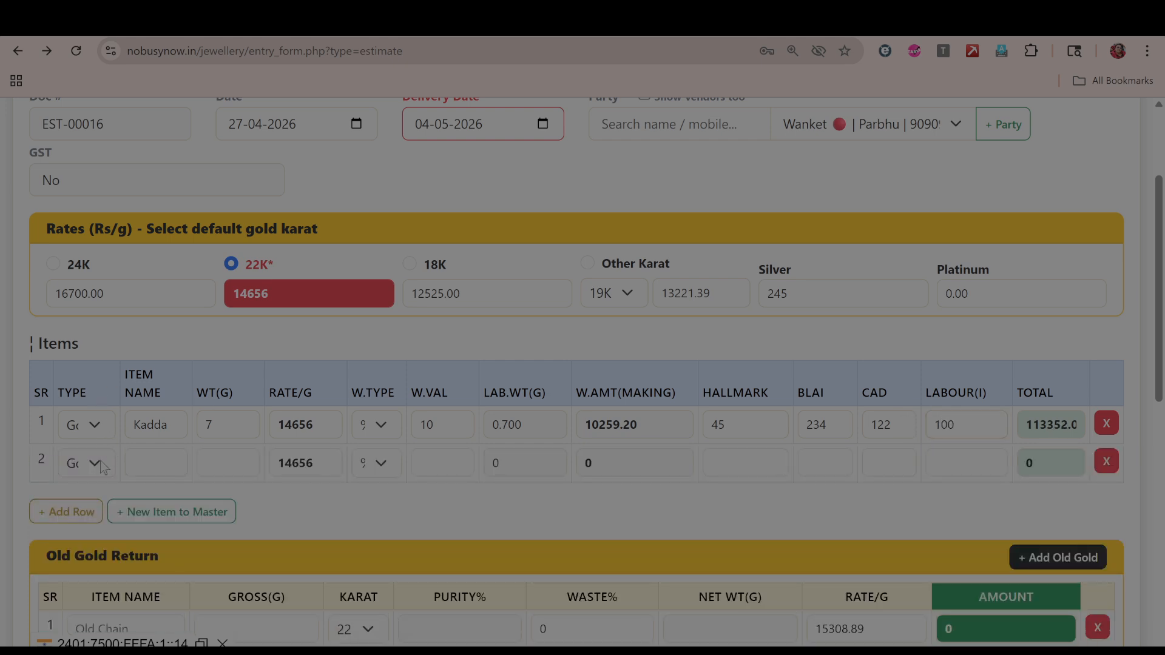
left_click(100, 462)
left_click(1106, 462)
Save the completed estimate to the Estimate Book
scroll(592, 480, "down", 10)
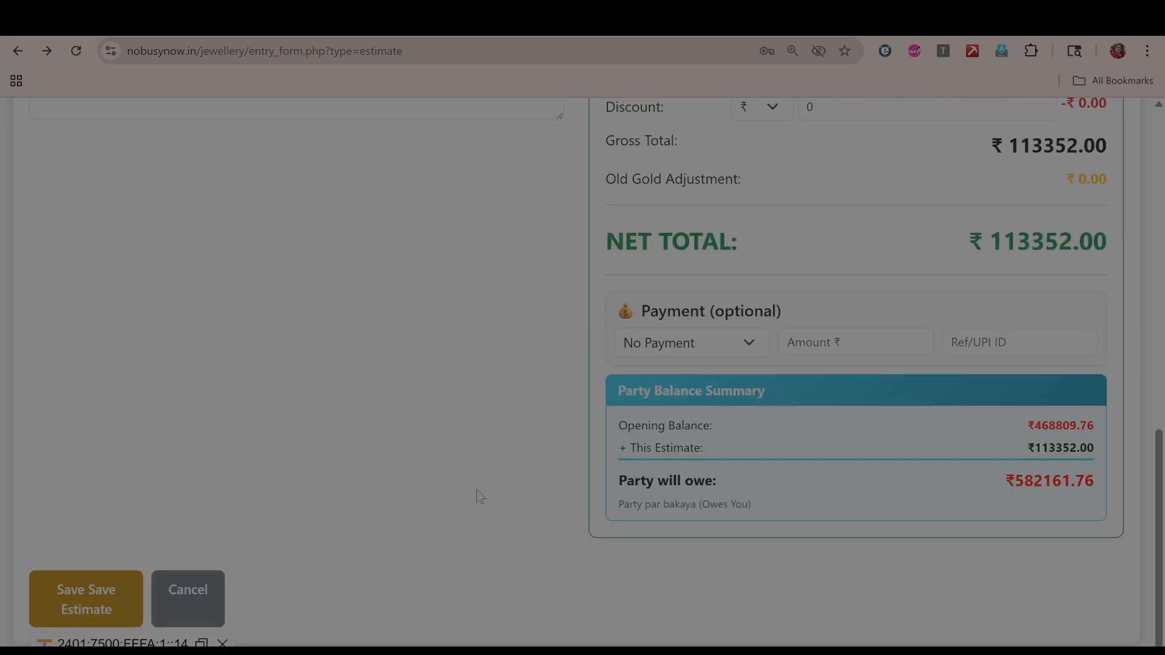
left_click(116, 612)
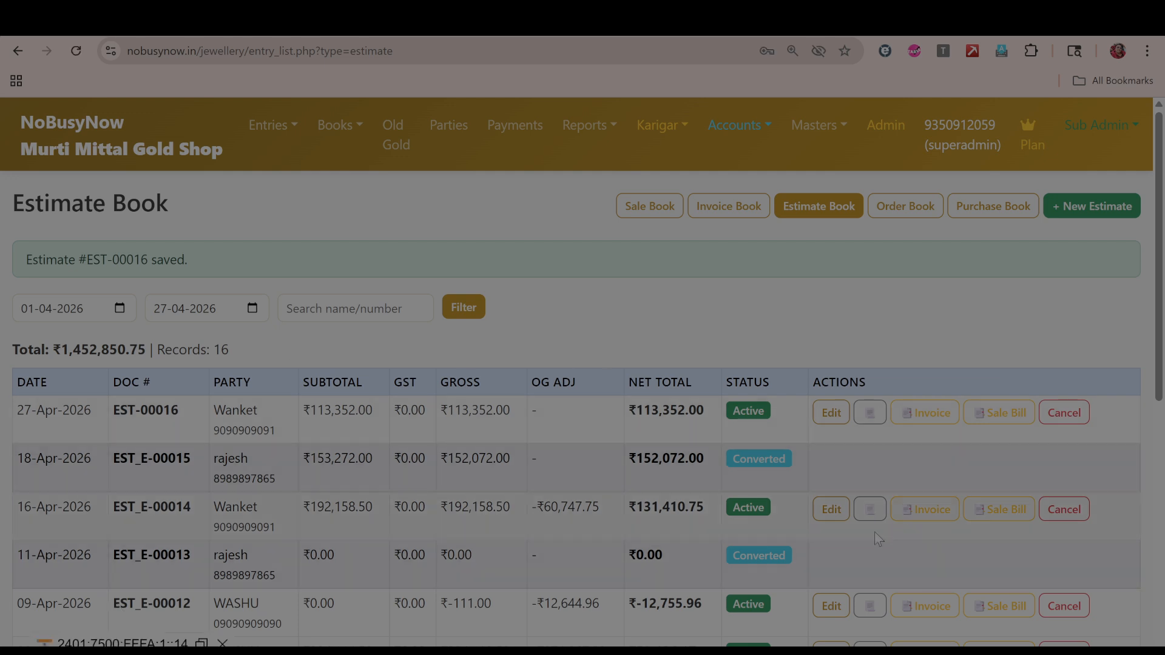